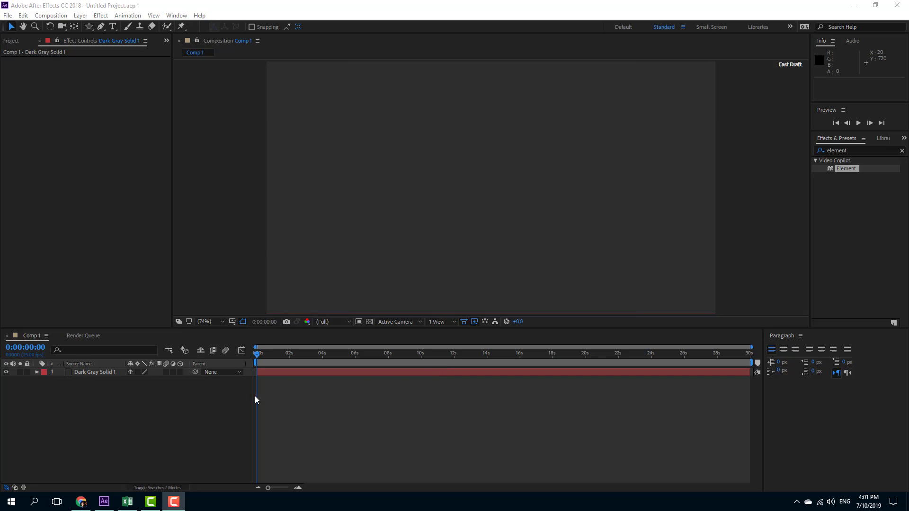
- Create a new solid layer named Shape1 in Comp 1
right_click(176, 397)
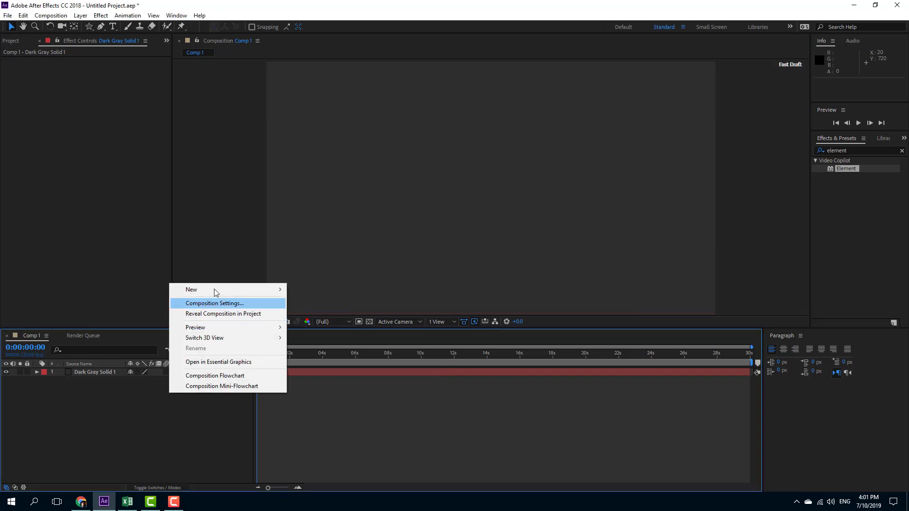
mouse_move(214, 290)
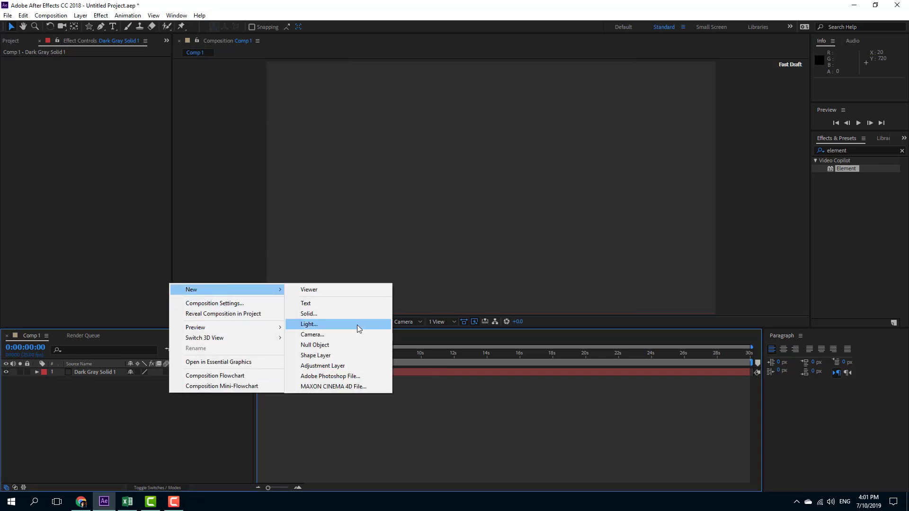
click(330, 319)
text(Sha)
click(164, 195)
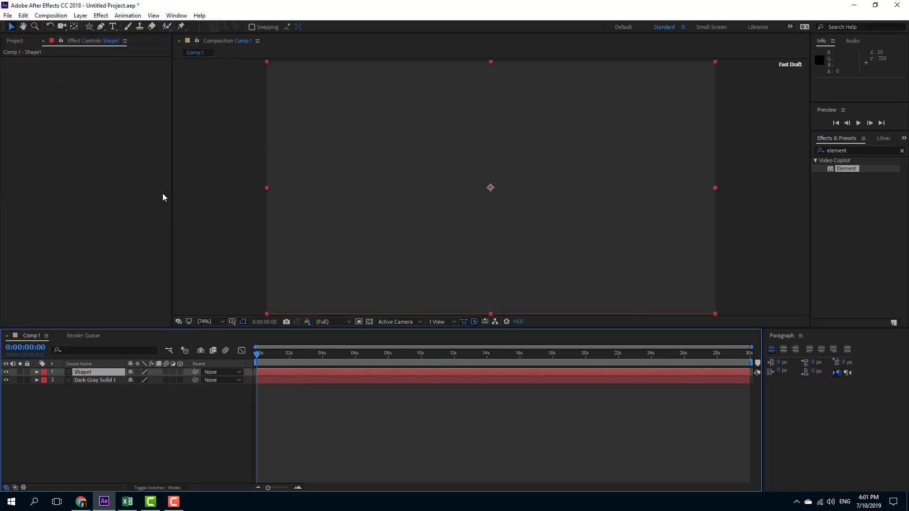
- Add another solid layer named Shape2 to the composition
right_click(164, 413)
mouse_move(241, 311)
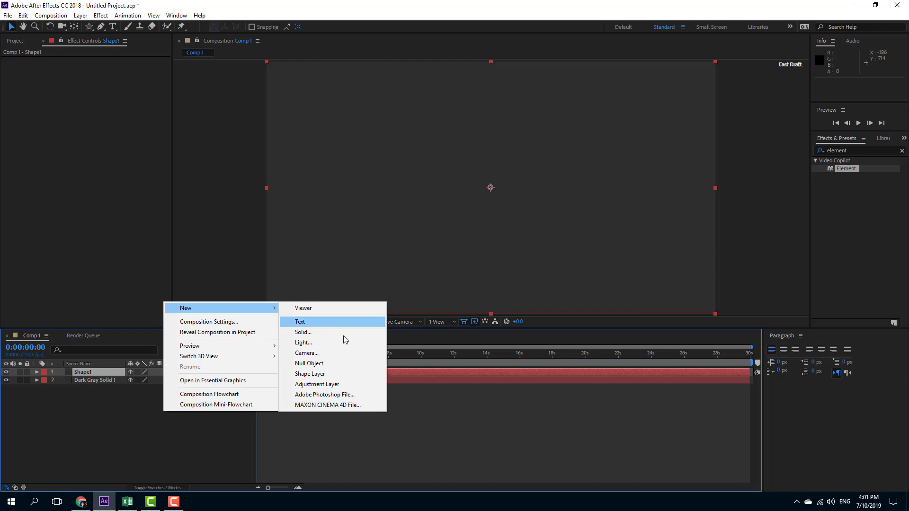
click(345, 334)
text(Shape2)
key(Return)
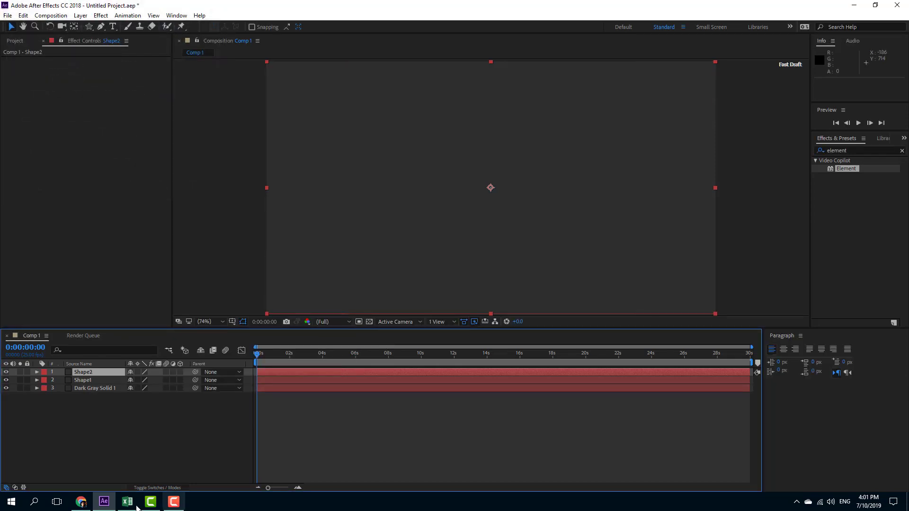
right_click(156, 434)
mouse_move(244, 329)
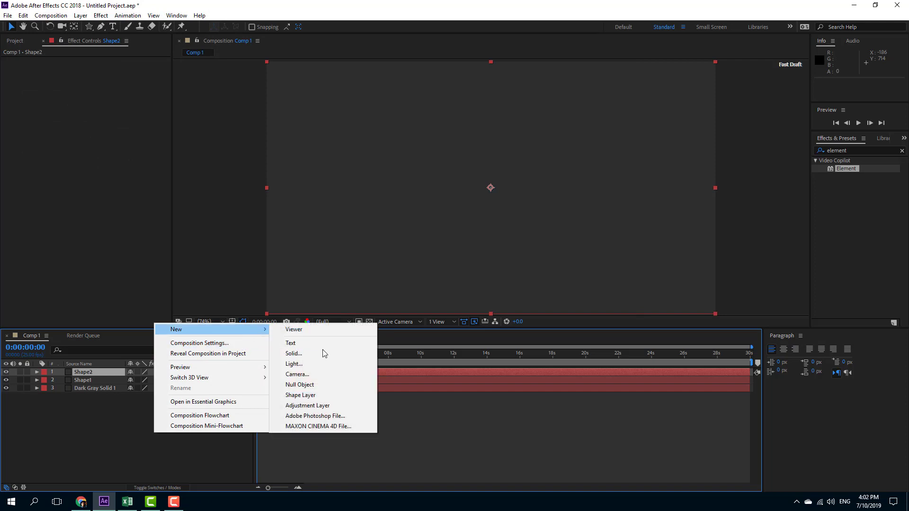
click(314, 395)
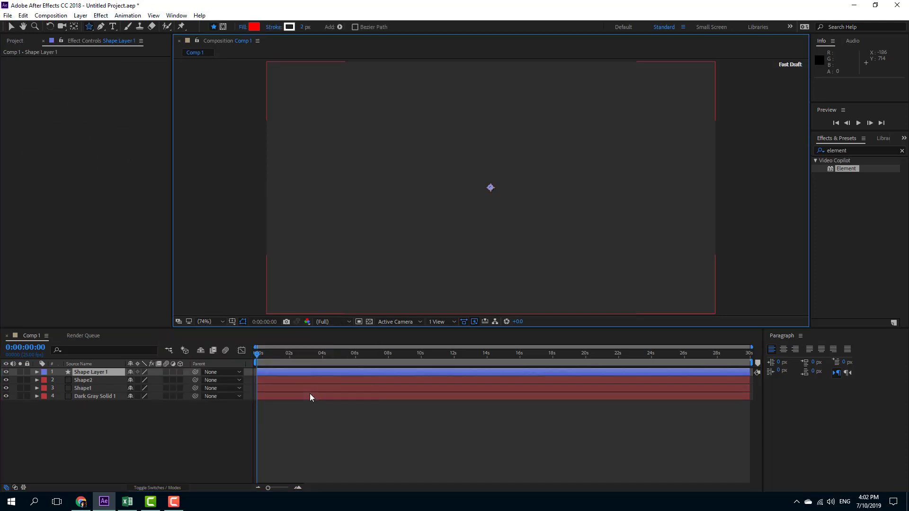
key(ctrl+z)
- Add a third solid layer named Shape3 to the composition
right_click(170, 426)
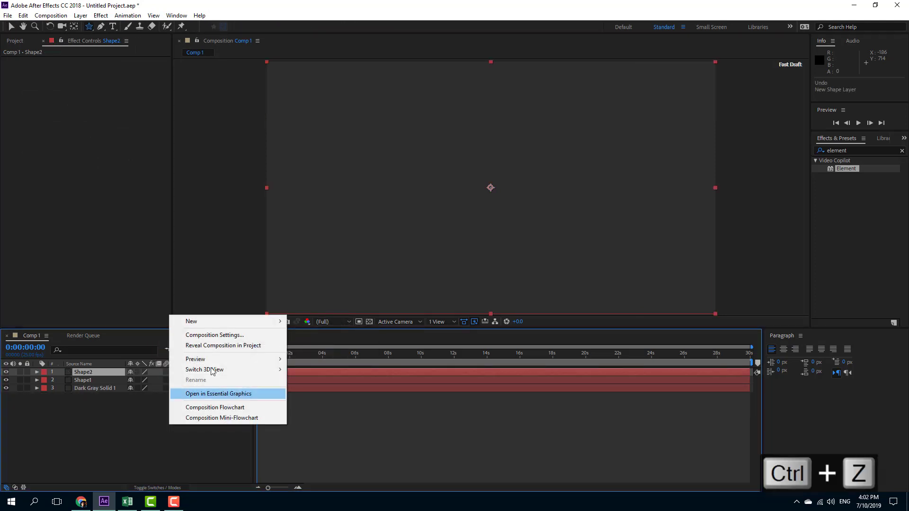
mouse_move(237, 321)
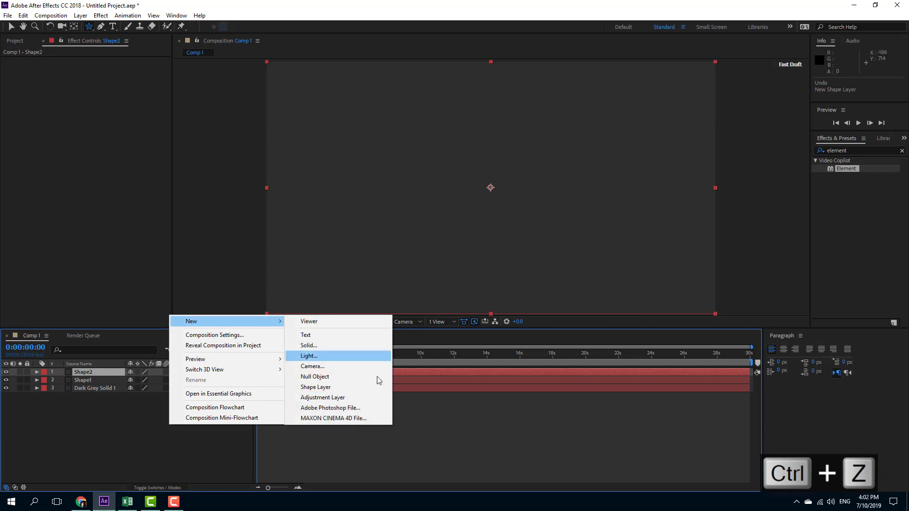
click(338, 347)
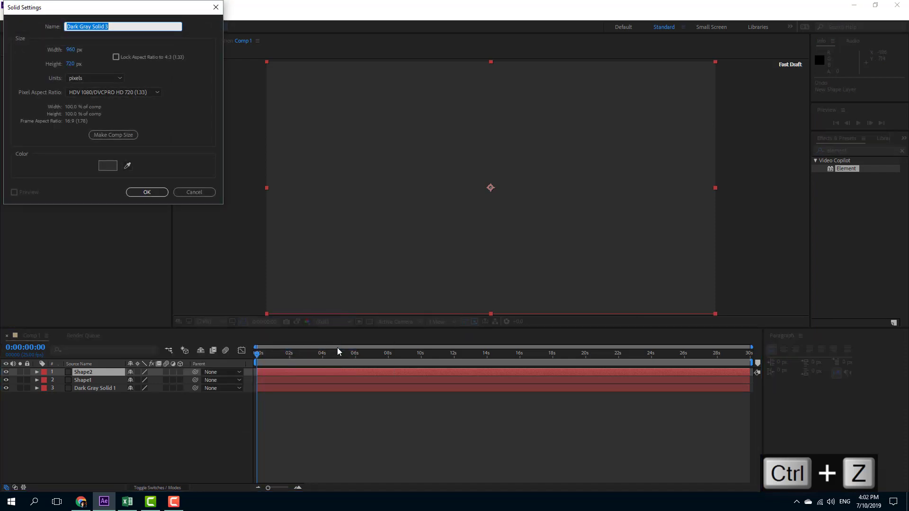
text(Sh)
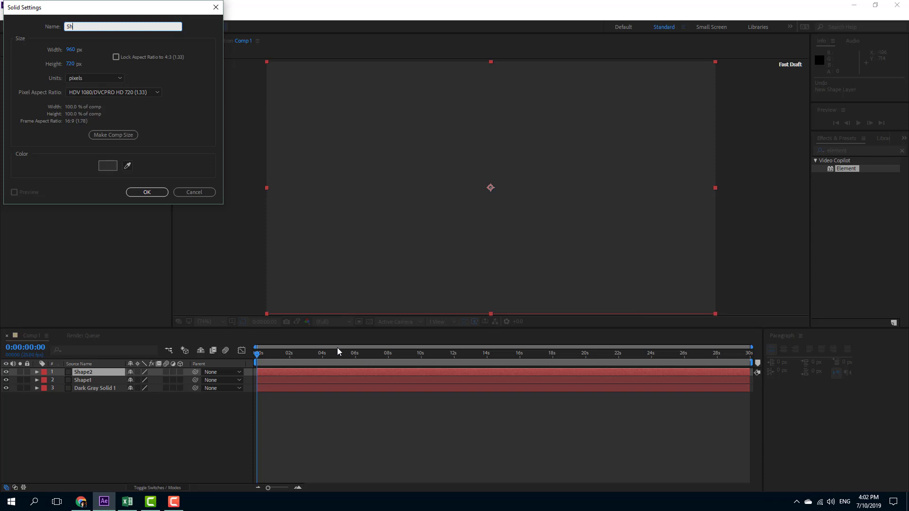
text(ape3)
key(Return)
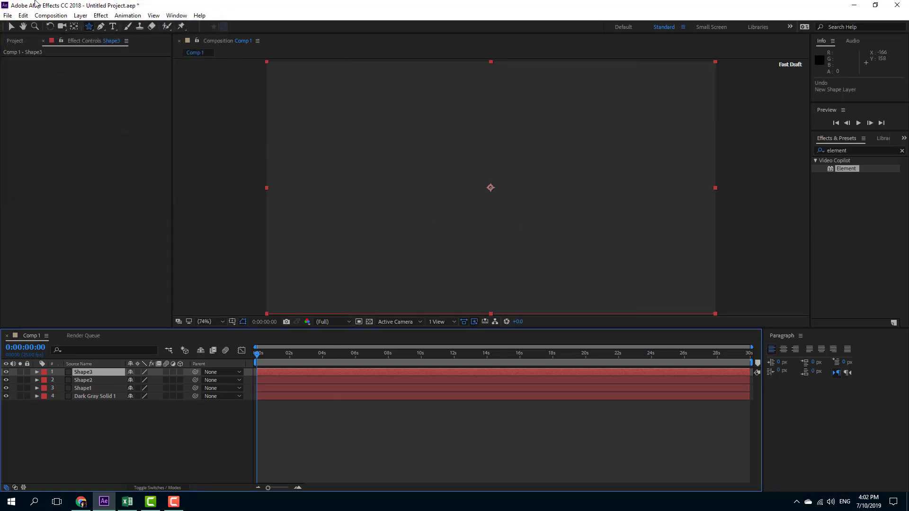
- Draw a pentagon mask on the Shape3 layer with the Polygon tool, up and left of the composition's centre
click(90, 27)
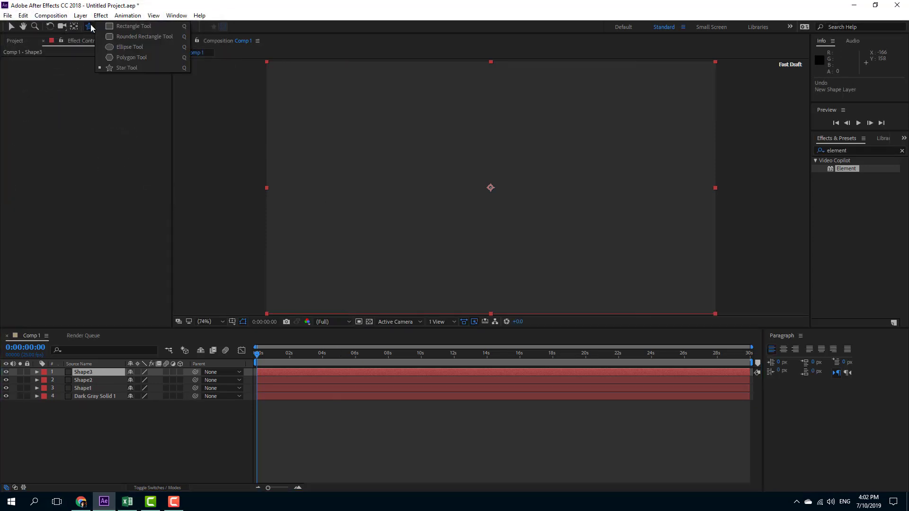
click(129, 47)
drag(450, 159, 488, 189)
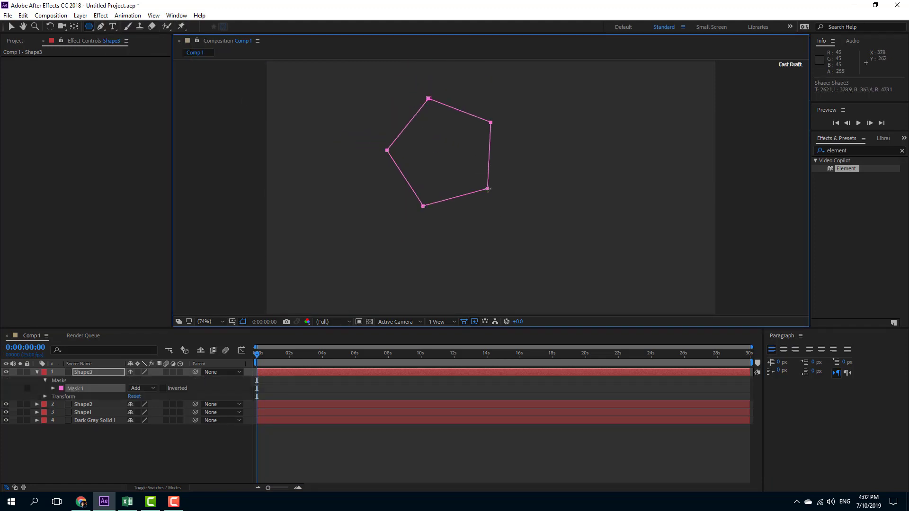
- Draw an elliptical mask on the Shape2 layer with the Ellipse tool, near the composition's centre
click(88, 405)
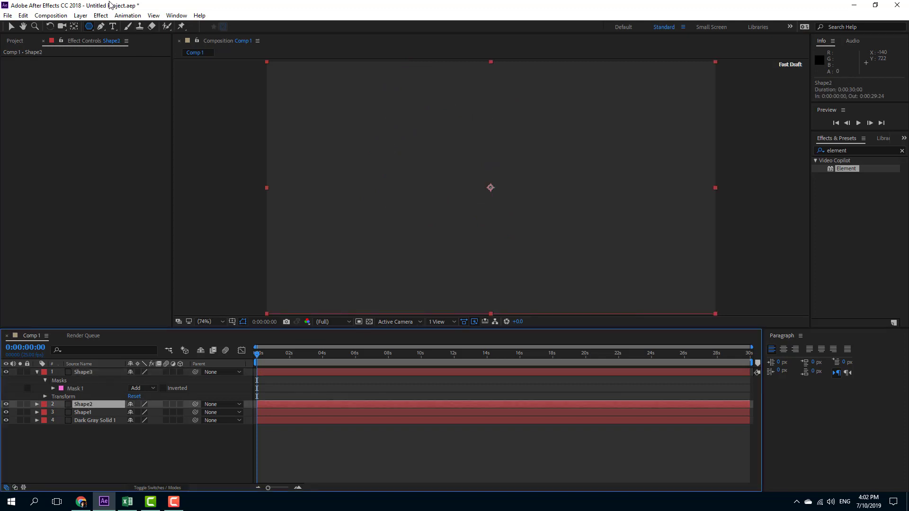
drag(87, 27, 120, 47)
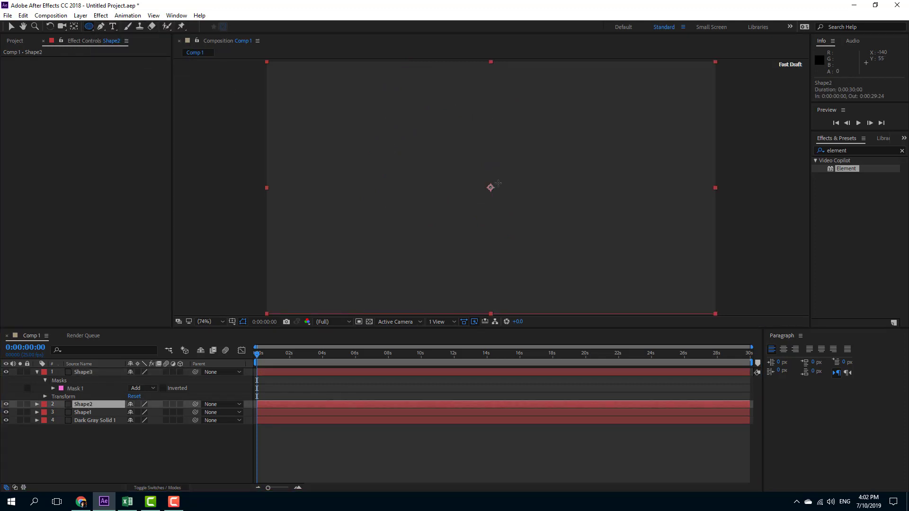
drag(464, 165, 534, 240)
- Draw a five-pointed star mask on the Shape1 layer with the Star tool, slightly up and left of the composition's centre
click(84, 437)
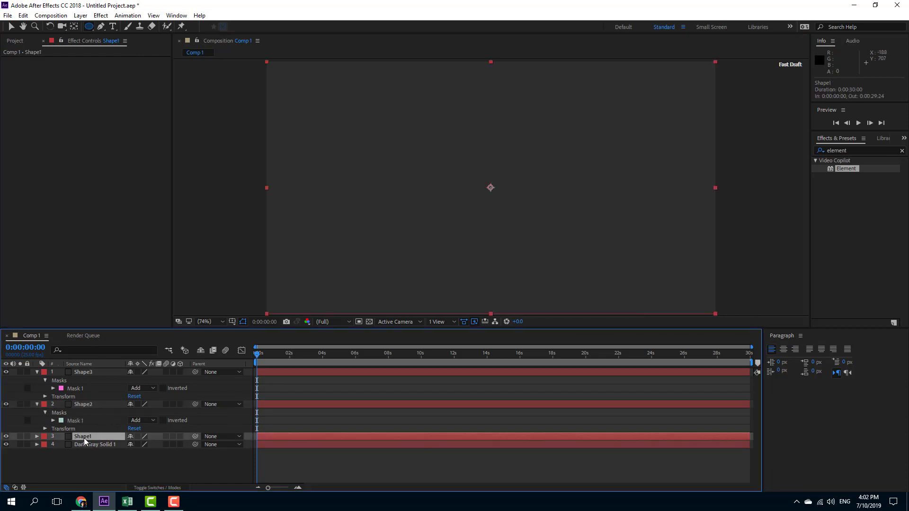
mouse_move(88, 27)
mouse_down()
mouse_move(119, 32)
mouse_move(126, 67)
mouse_up()
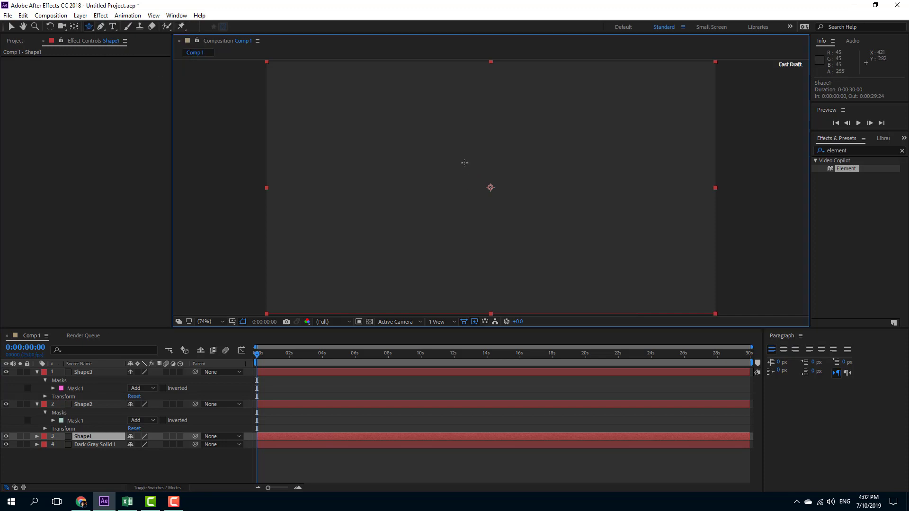
drag(462, 159, 505, 211)
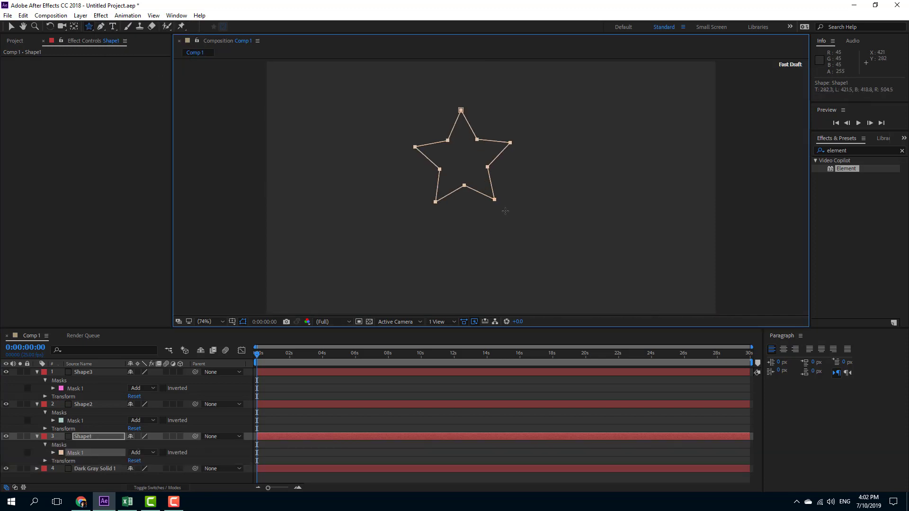
- Apply the Element effect to Dark Gray Solid 1 and move that layer to the top of the layer stack
click(108, 469)
drag(848, 174, 101, 374)
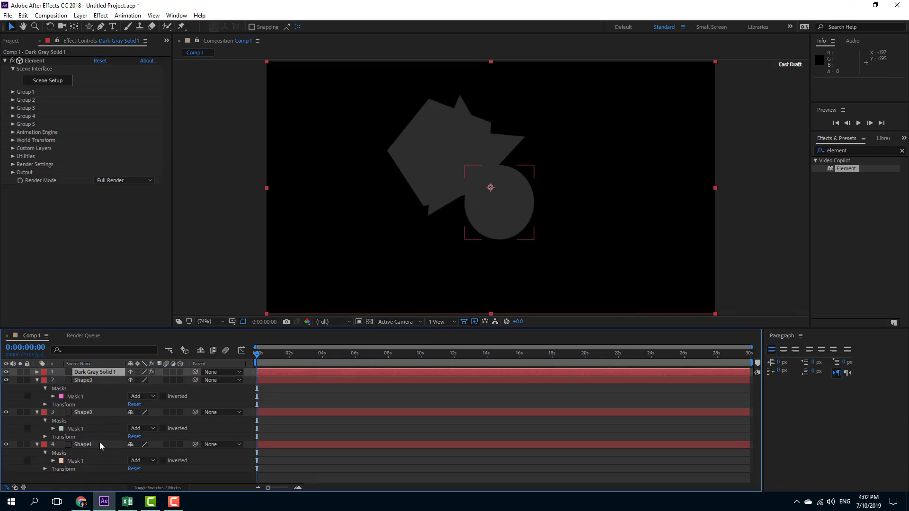
click(88, 381)
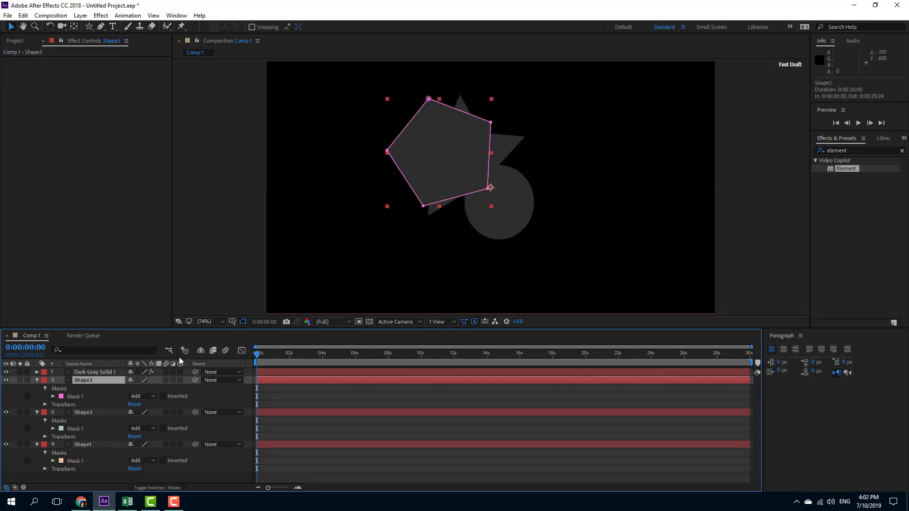
- In Element's custom text and masks on Dark Gray Solid 1, assign Shape1, Shape2 and Shape3 to Path Layers 1, 2 and 3
click(102, 373)
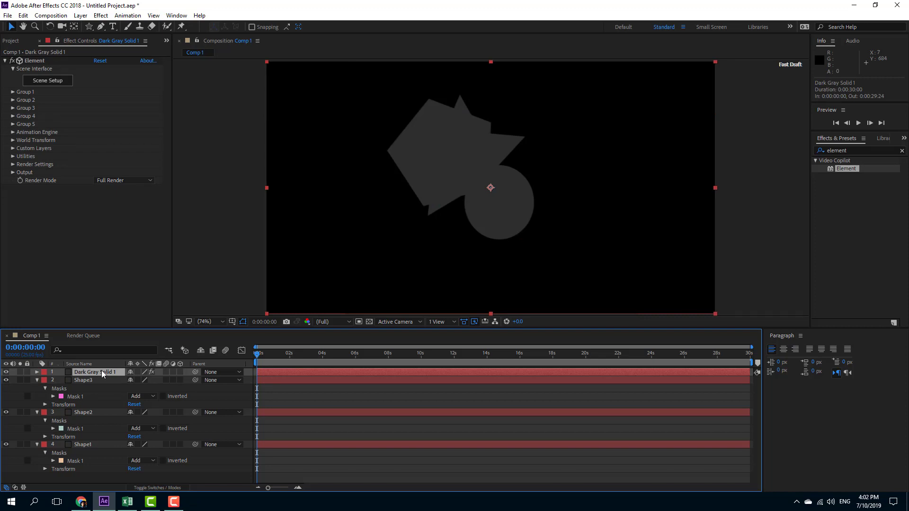
click(13, 149)
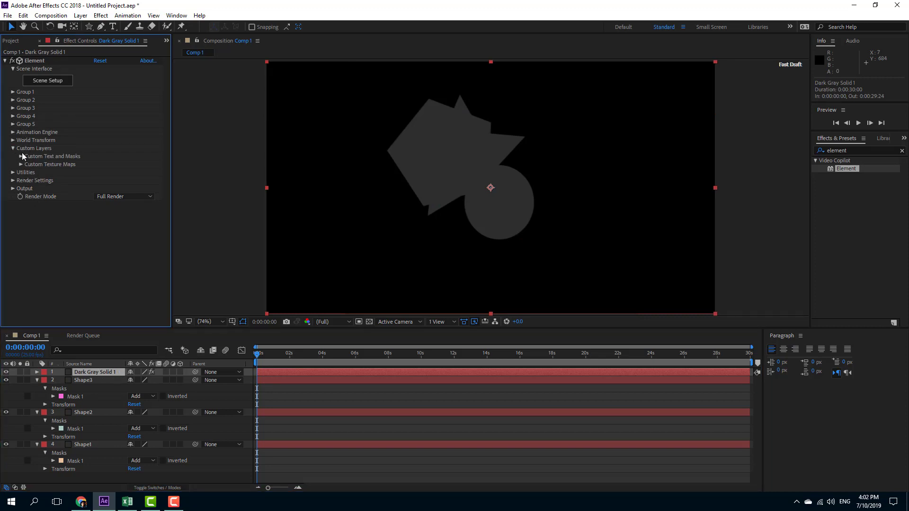
click(21, 156)
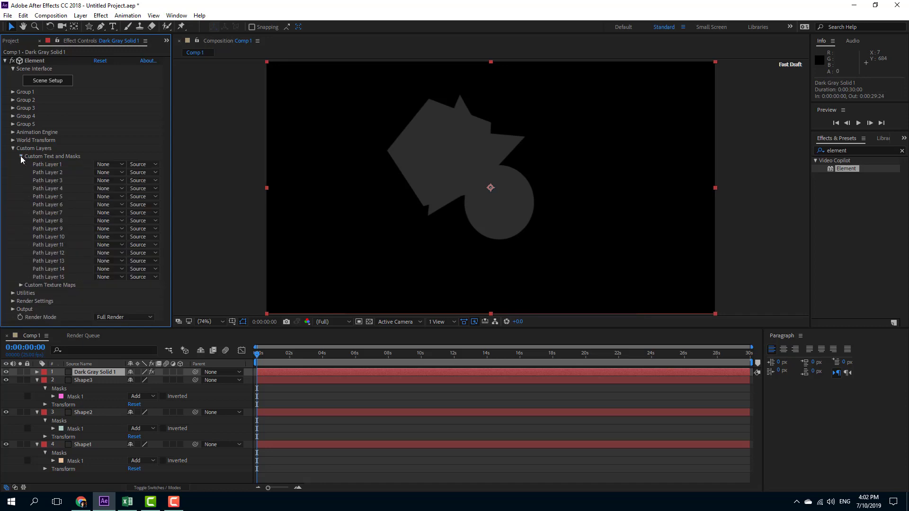
click(121, 165)
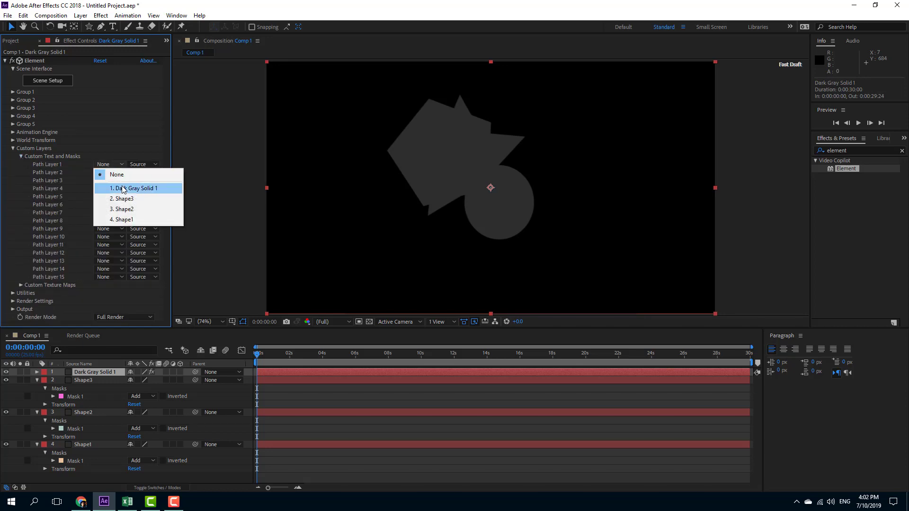
click(122, 220)
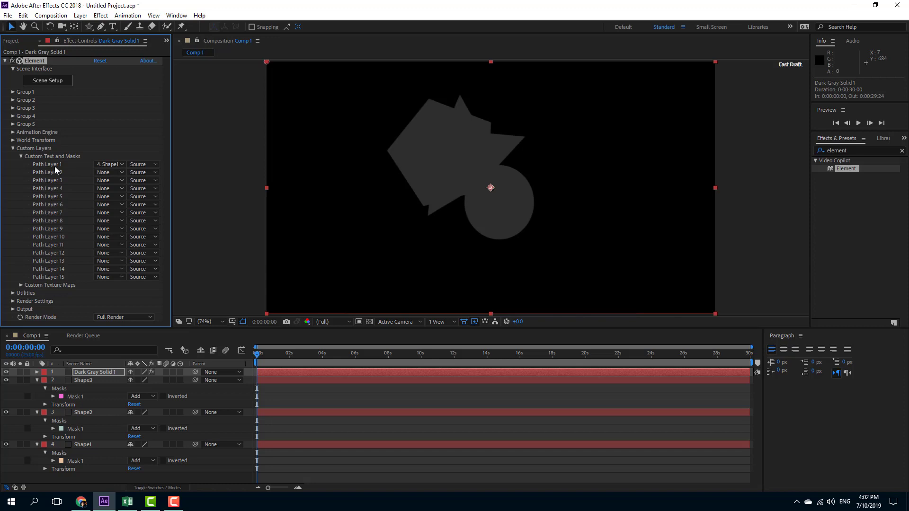
click(113, 173)
click(118, 218)
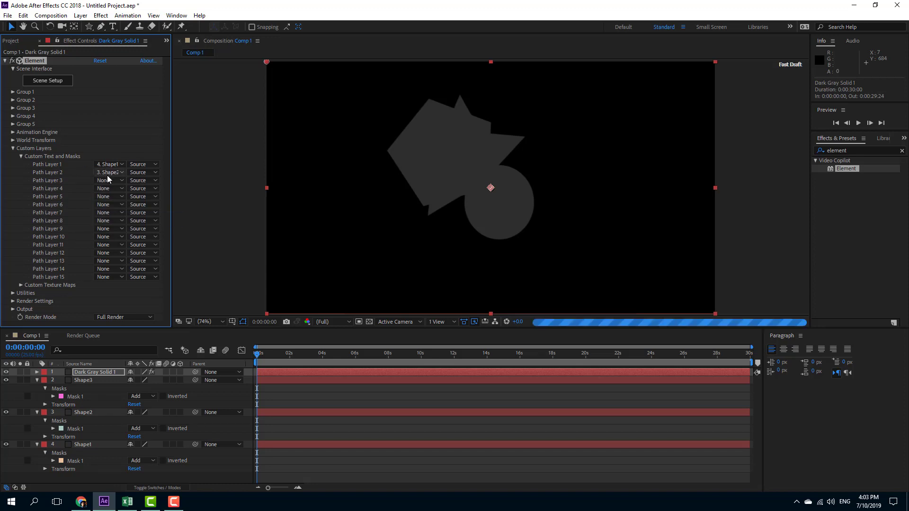
click(108, 179)
click(135, 217)
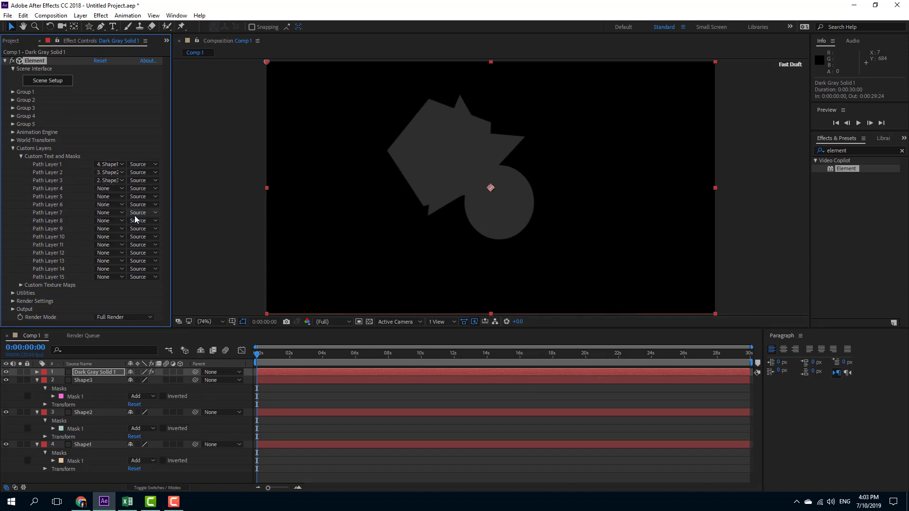
- Open Element's Scene Setup and create an extrusion model from the star path
click(51, 81)
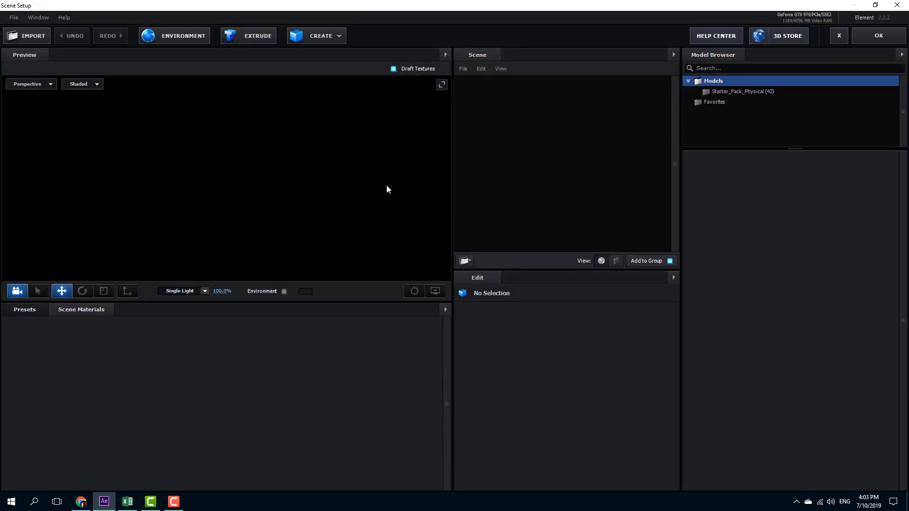
click(264, 36)
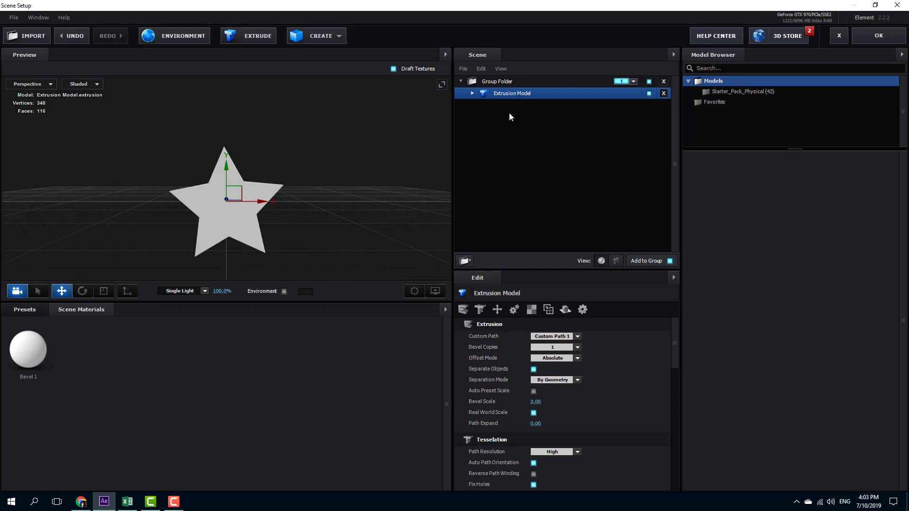
mouse_move(260, 203)
mouse_down()
mouse_move(308, 206)
mouse_move(263, 206)
mouse_up()
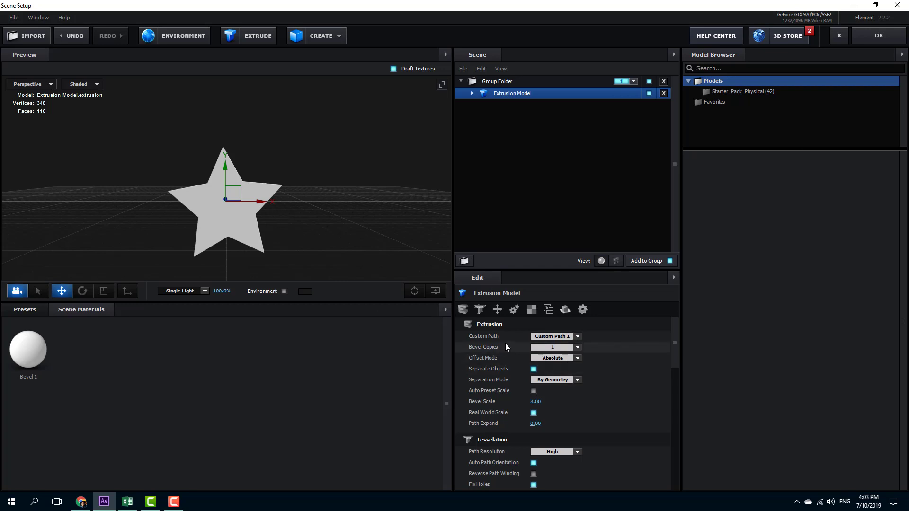
- Set the extrusion model's custom path to Custom Path 2 and view the extruded disc at an angle
click(571, 336)
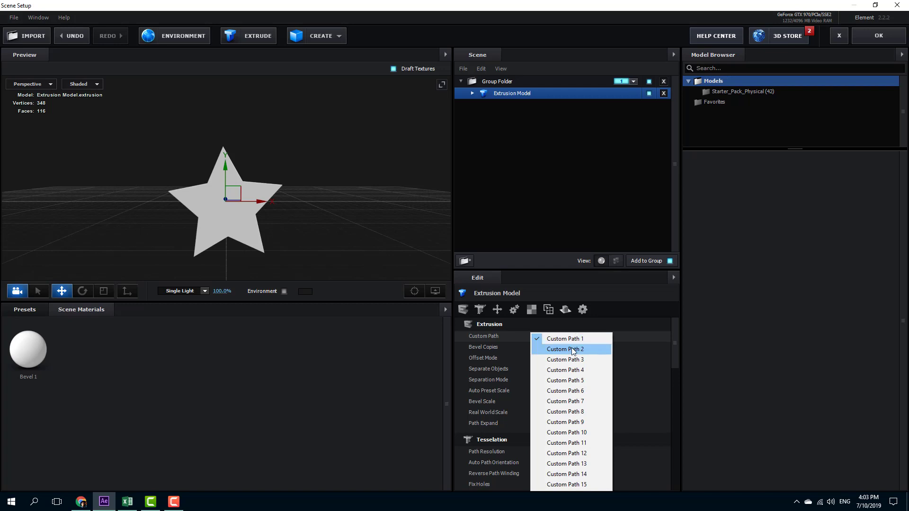
click(572, 349)
drag(371, 187, 380, 252)
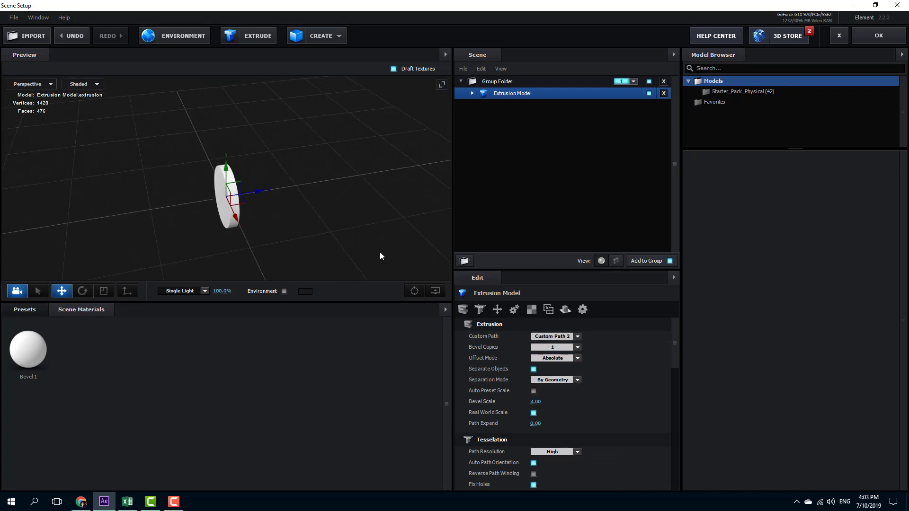
- Set the extrusion model's custom path to Custom Path 3 and view the extruded pentagon at an angle
click(579, 337)
click(586, 363)
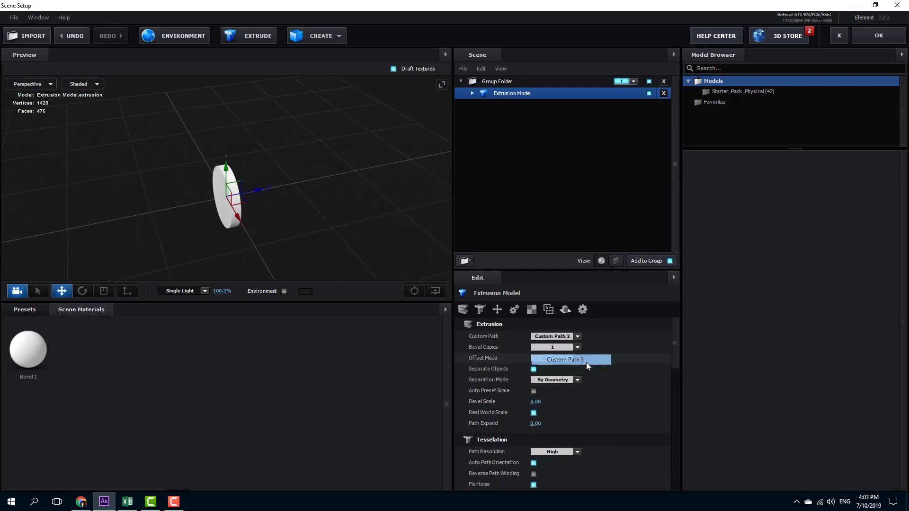
drag(396, 233, 378, 241)
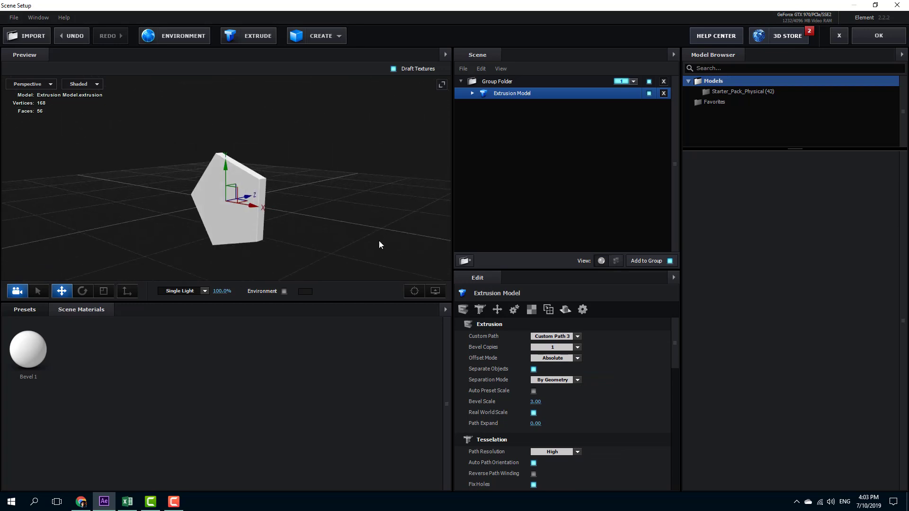
- Set the extrusion model's custom path back to Custom Path 1
drag(335, 207, 352, 214)
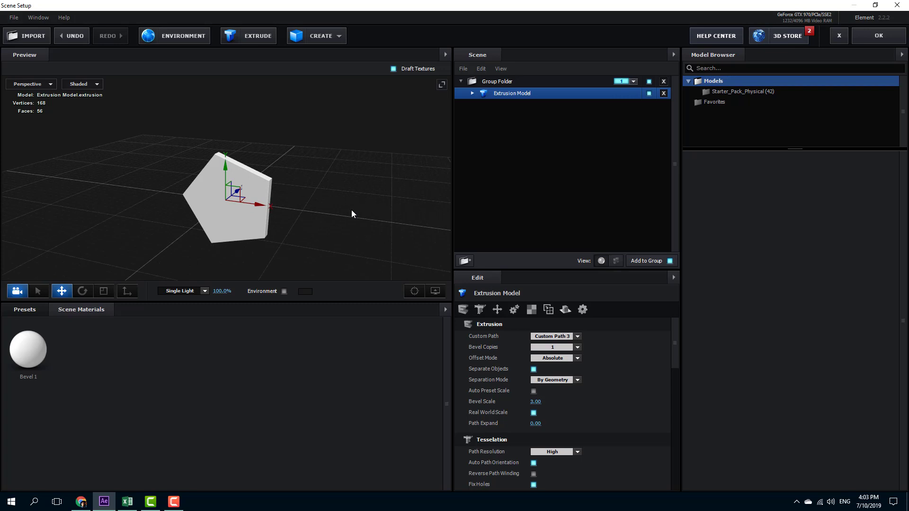
click(562, 335)
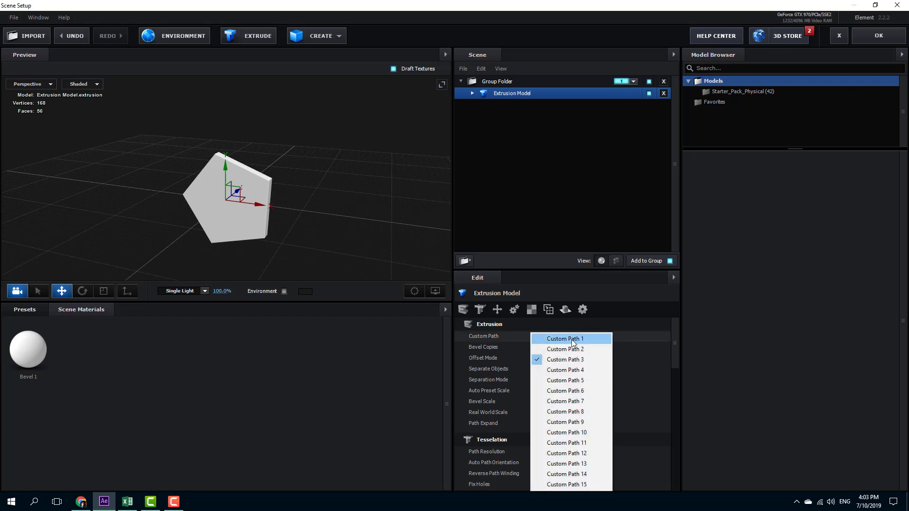
click(572, 340)
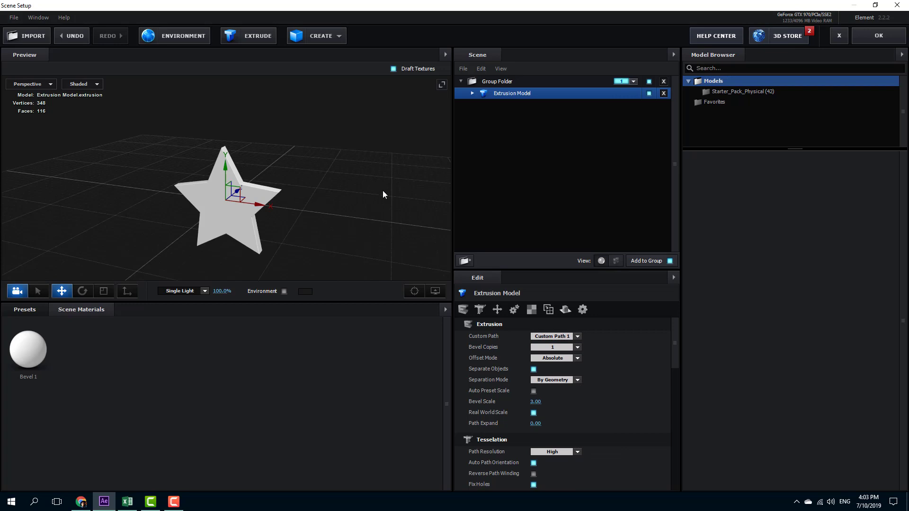
- Add two more extrusion models and move them along the X axis, one to each side of the first star
click(493, 81)
click(501, 93)
click(247, 39)
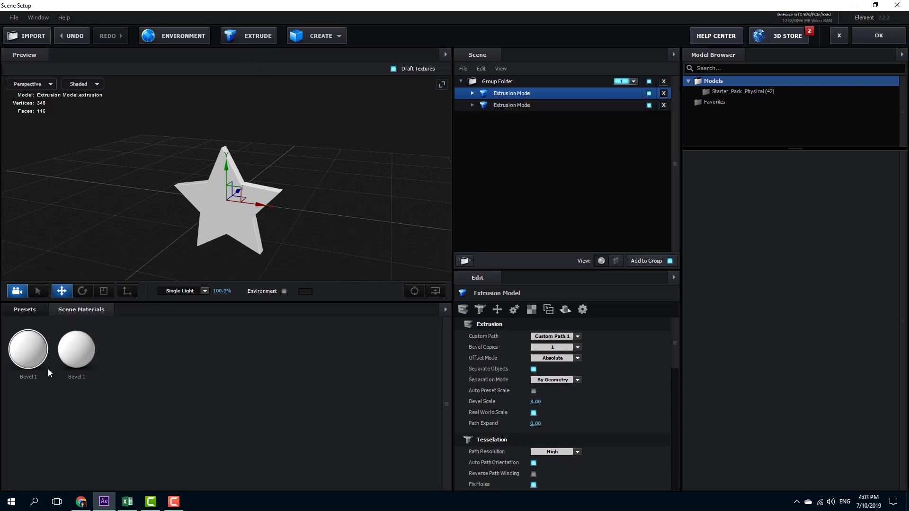
drag(279, 214, 352, 232)
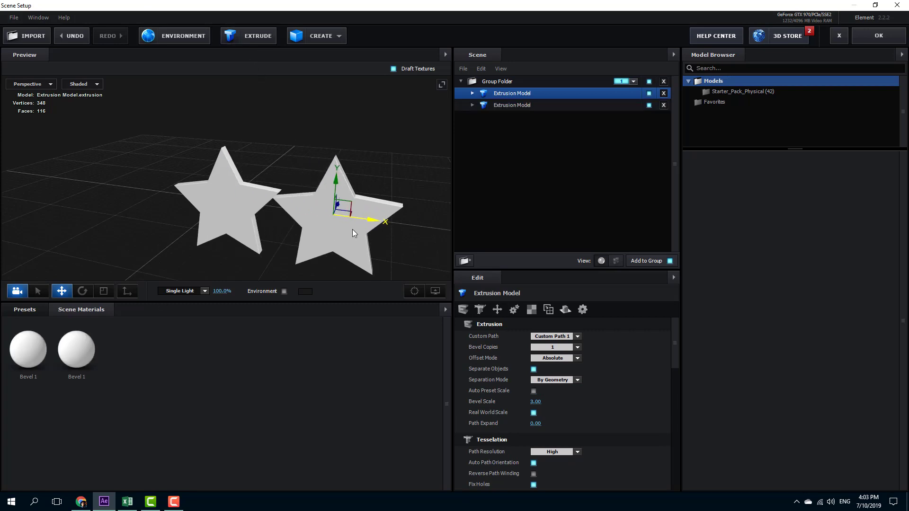
click(249, 36)
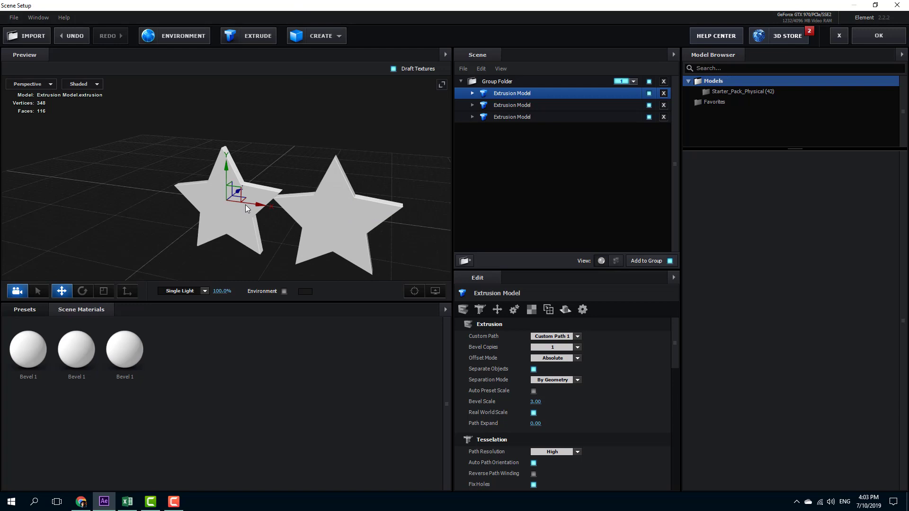
drag(232, 201, 126, 185)
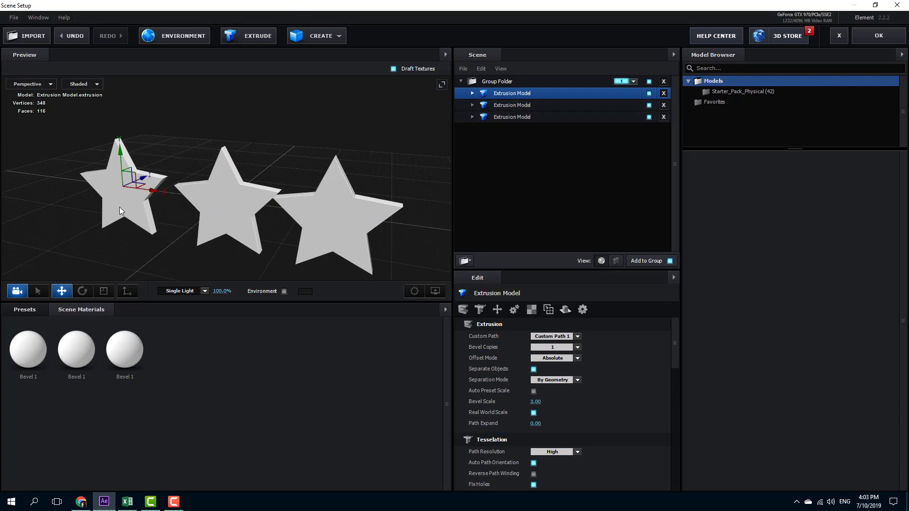
- Set the left model's custom path to Custom Path 2 and the right model's to Custom Path 3
click(567, 337)
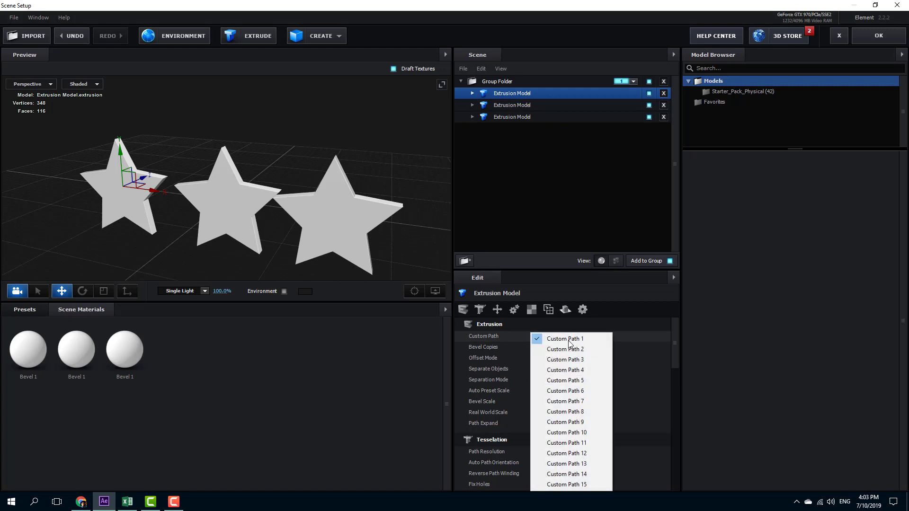
click(569, 350)
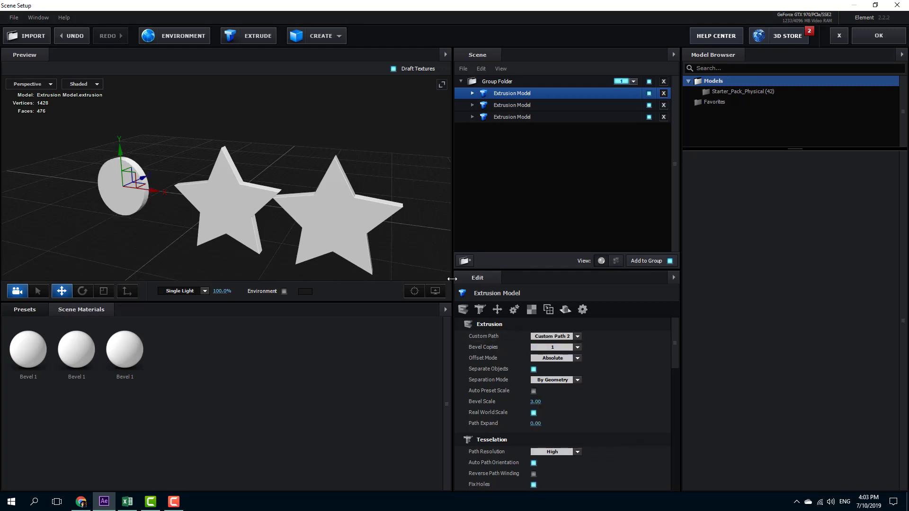
click(565, 105)
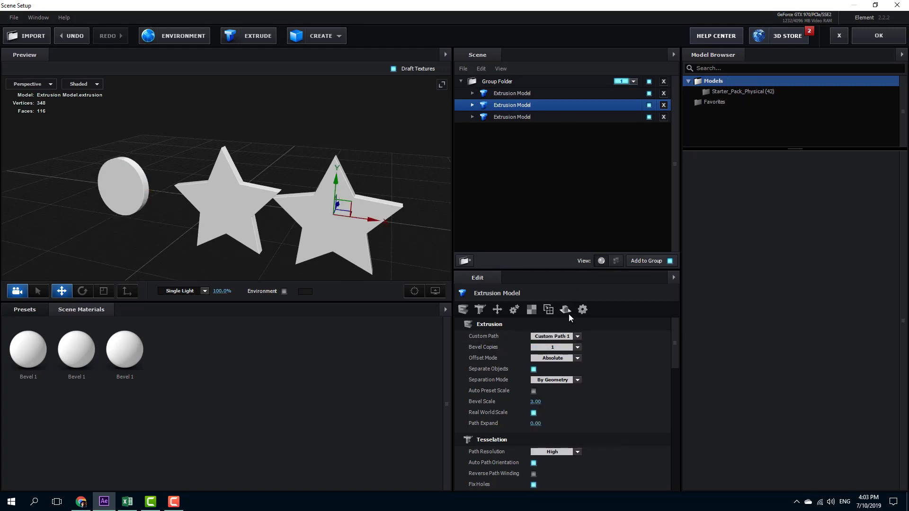
click(581, 338)
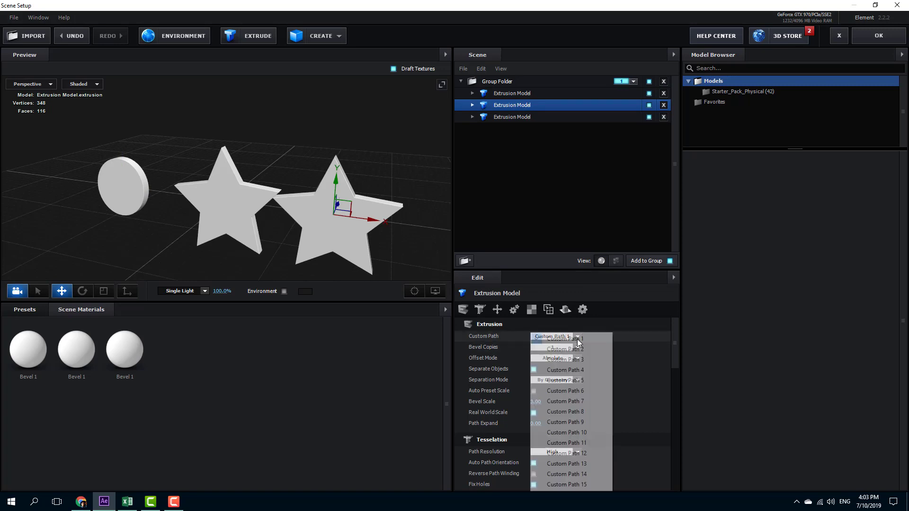
click(570, 360)
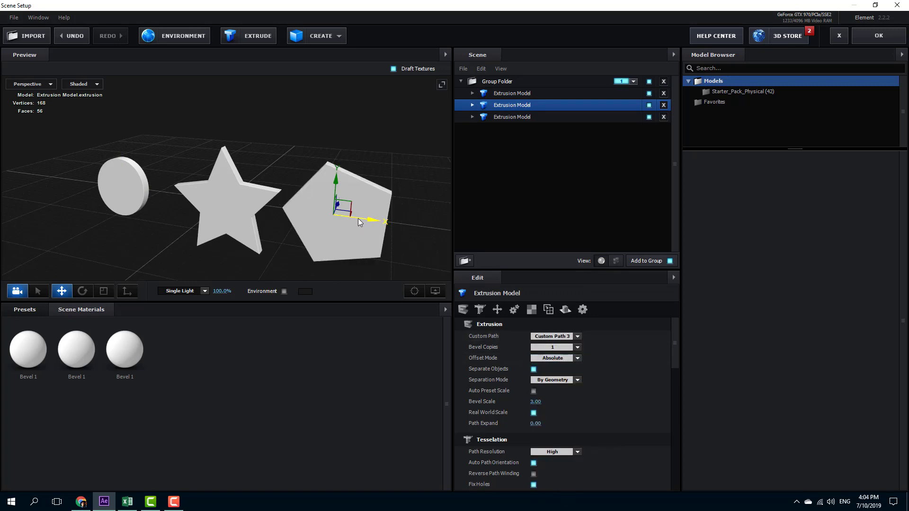
- Thicken the pentagon model by raising its Bevel Scale to 9.60
drag(379, 158, 332, 171)
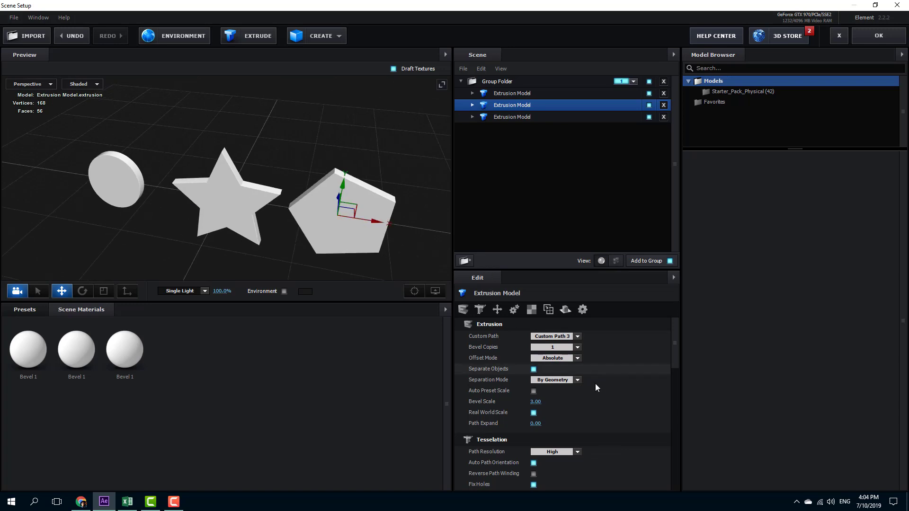
drag(562, 405, 587, 405)
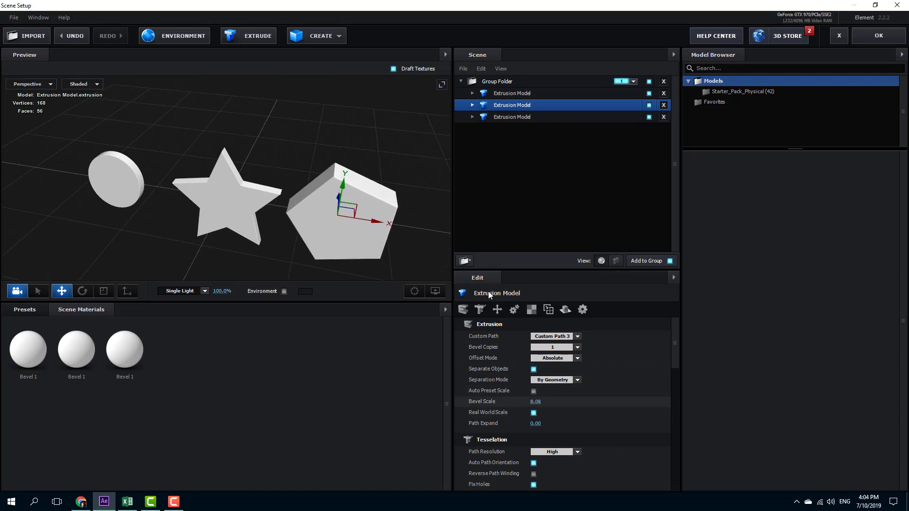
click(82, 341)
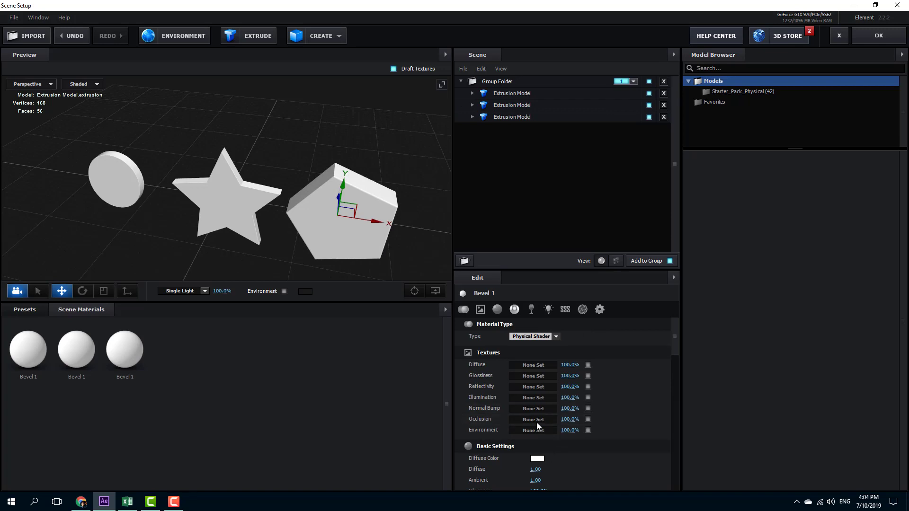
click(516, 109)
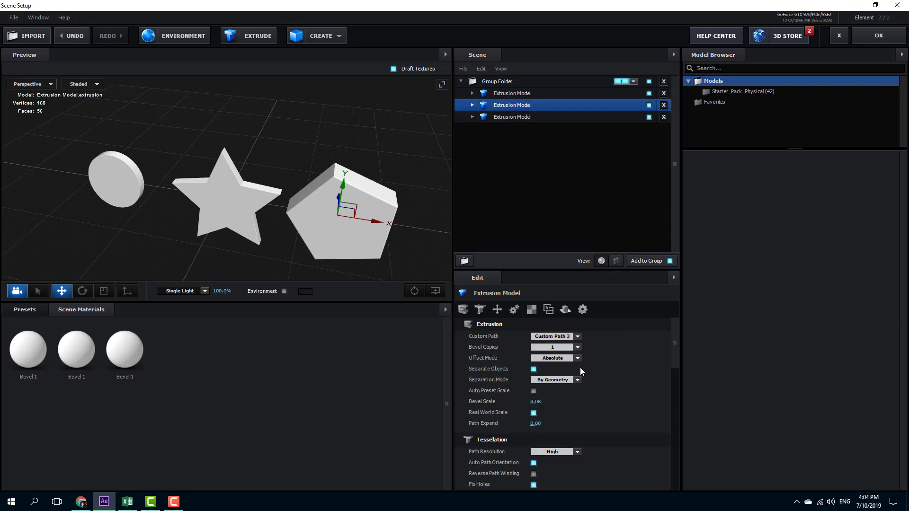
drag(535, 402, 644, 403)
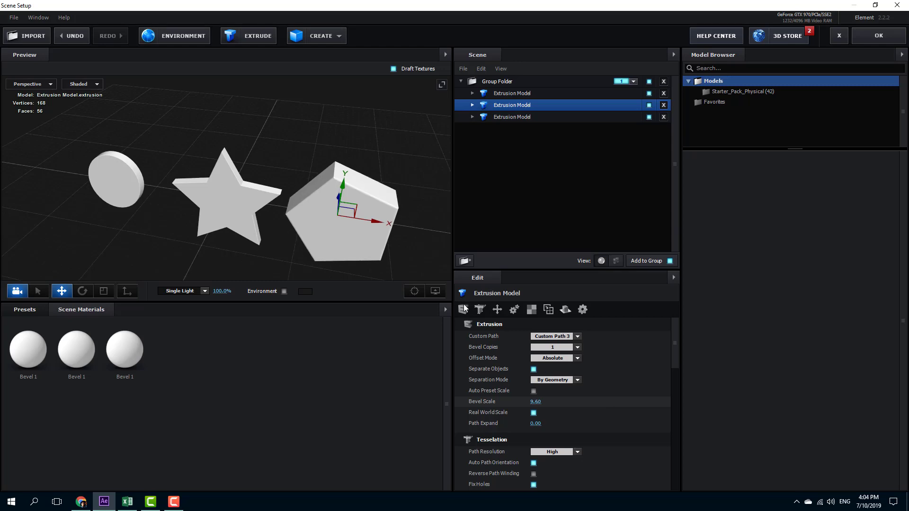
- Raise the star model's Bevel Scale to 9.53 and the disc model's to 12.01
click(526, 117)
drag(542, 402, 825, 384)
click(538, 95)
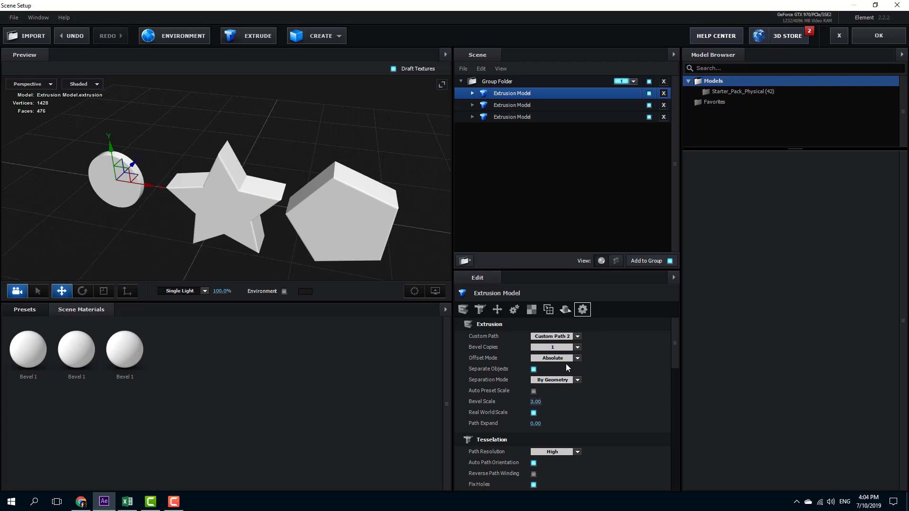
drag(535, 402, 852, 403)
- Apply the Organic material presets ice_01 to the disc, frog_skin to the star and hot_sauce to the pentagon
drag(255, 115, 35, 291)
click(30, 315)
click(53, 354)
double_click(57, 354)
double_click(47, 356)
double_click(47, 355)
click(53, 406)
drag(121, 400, 108, 255)
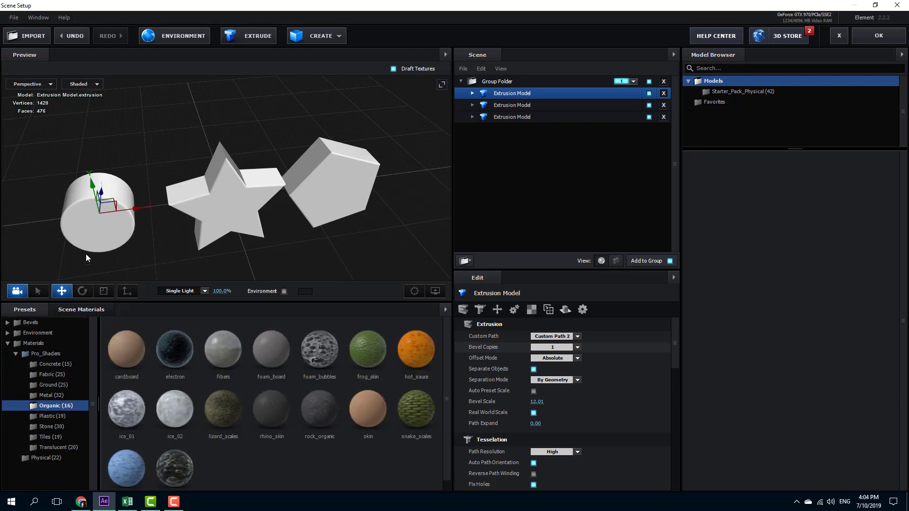
drag(132, 396, 183, 301)
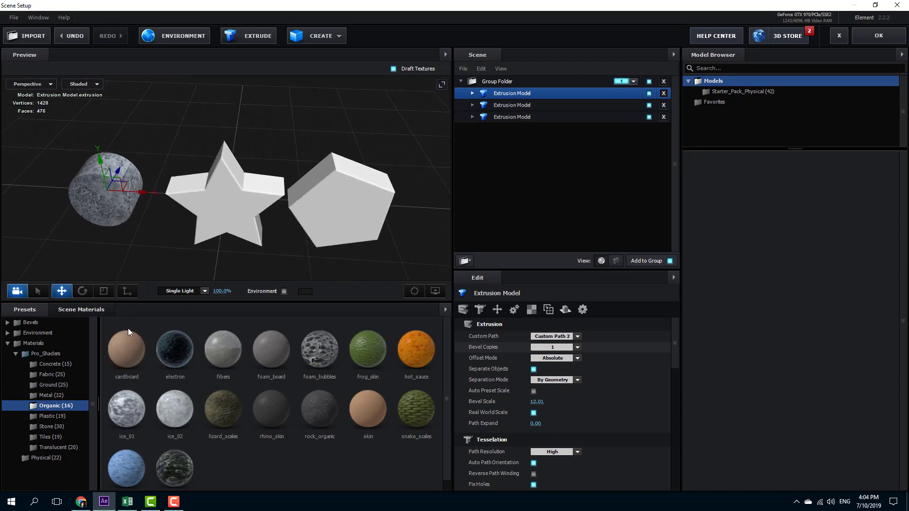
drag(375, 352, 261, 229)
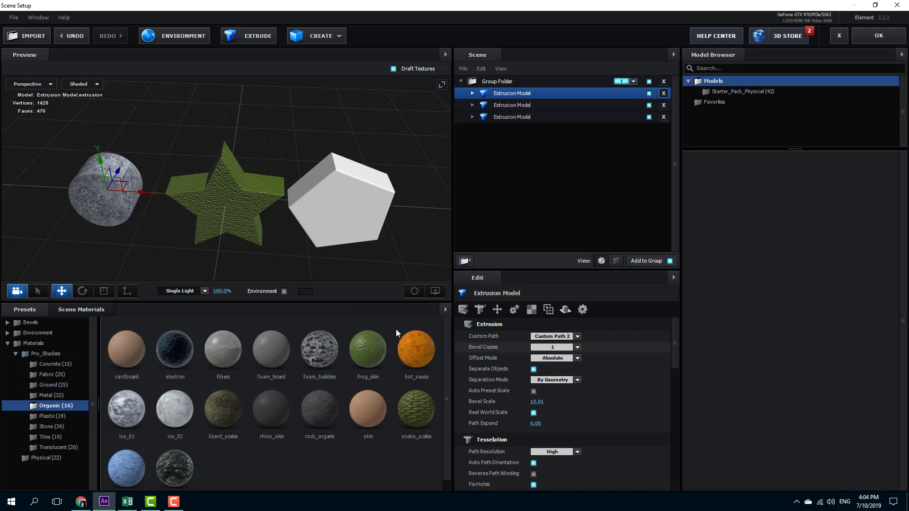
drag(407, 331, 291, 234)
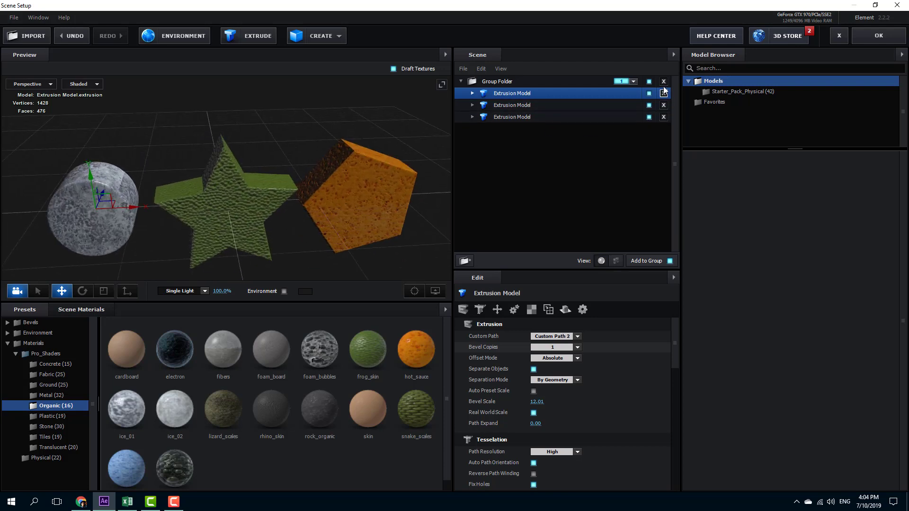
- Move all three extrusion models out of the Group Folder and delete the empty folder
click(629, 80)
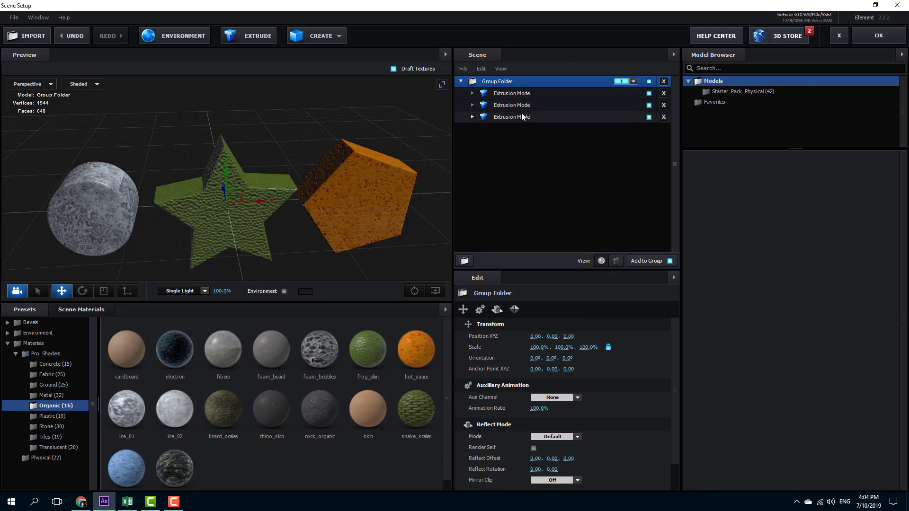
drag(516, 104, 514, 129)
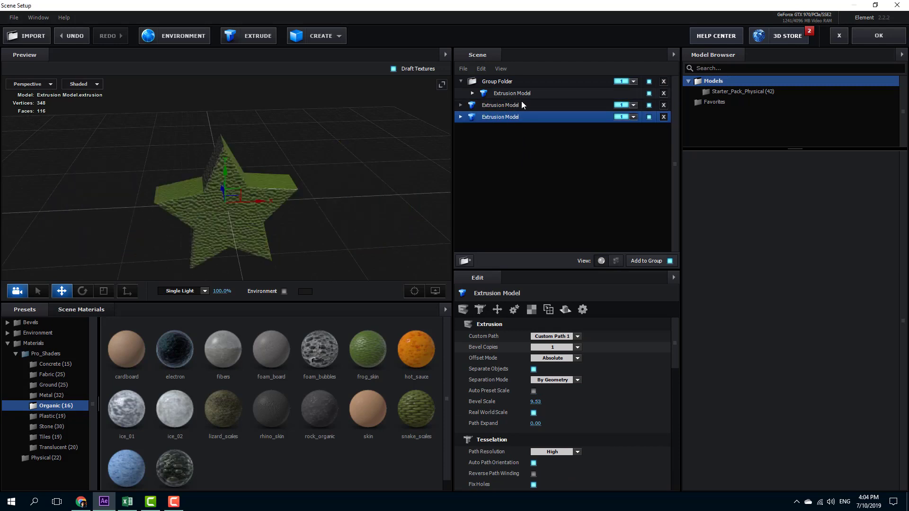
mouse_move(513, 96)
mouse_down()
mouse_move(508, 180)
mouse_move(511, 114)
mouse_up()
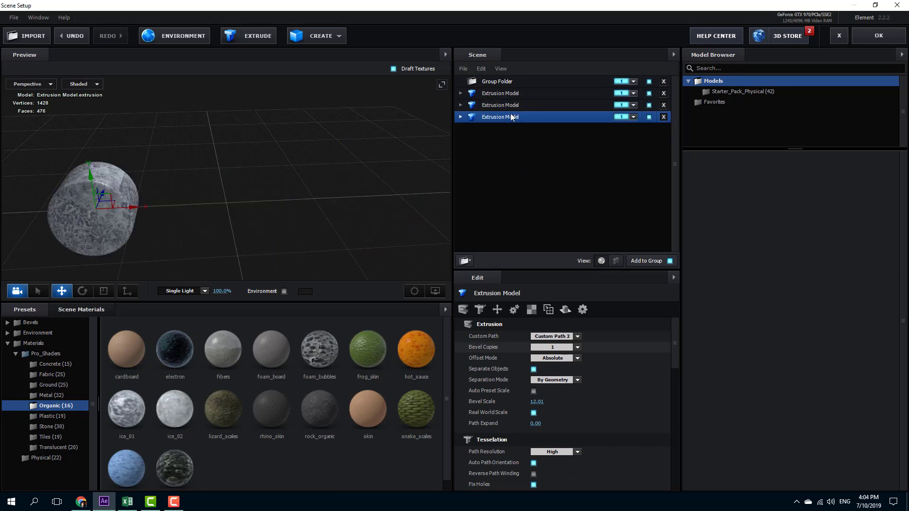
click(503, 82)
click(663, 81)
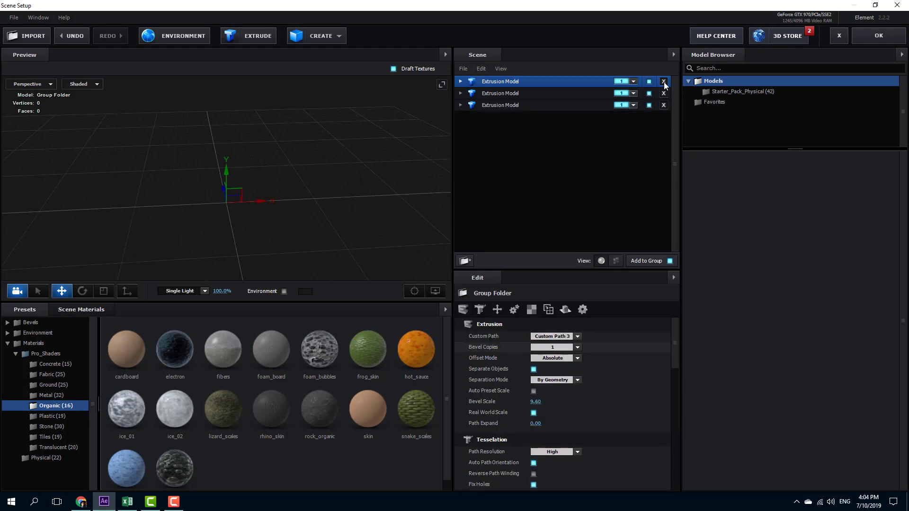
- Assign the star model to group 2 and the disc model to group 3, and accept the scene setup
click(510, 90)
click(510, 100)
click(511, 81)
click(510, 93)
click(510, 105)
click(509, 83)
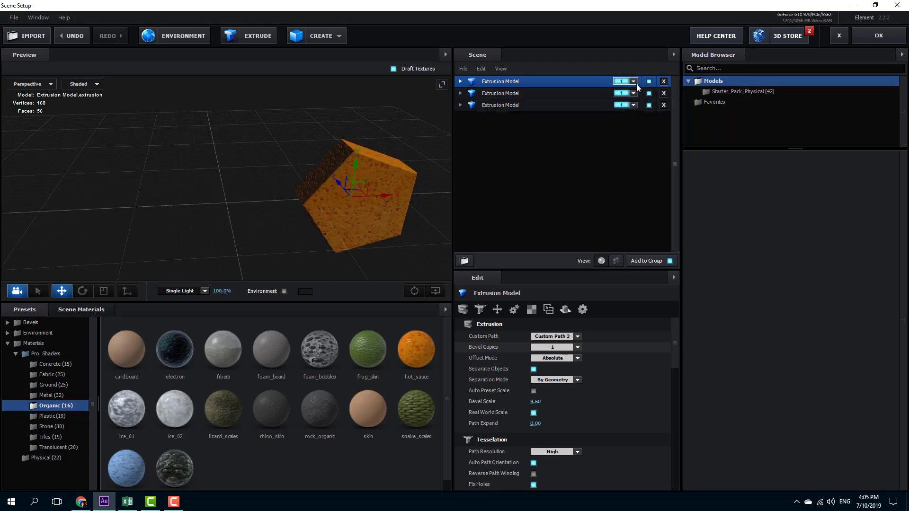
click(568, 94)
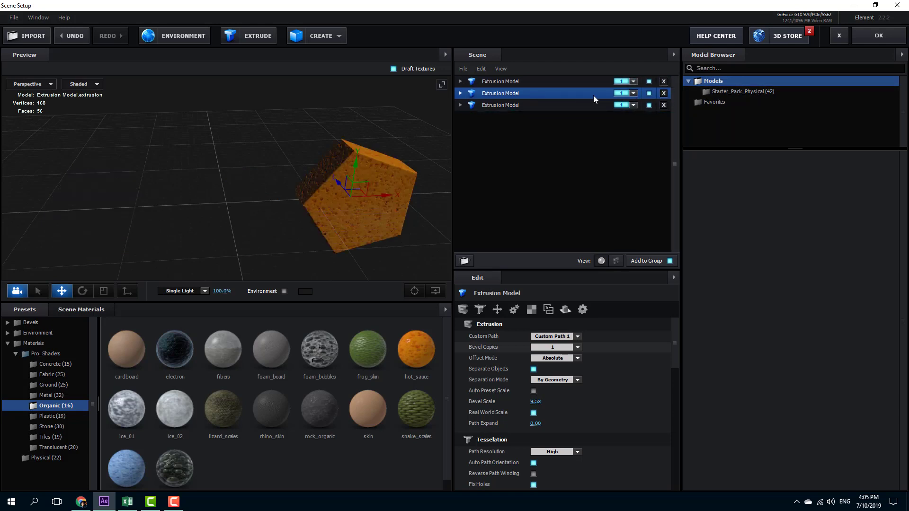
click(633, 93)
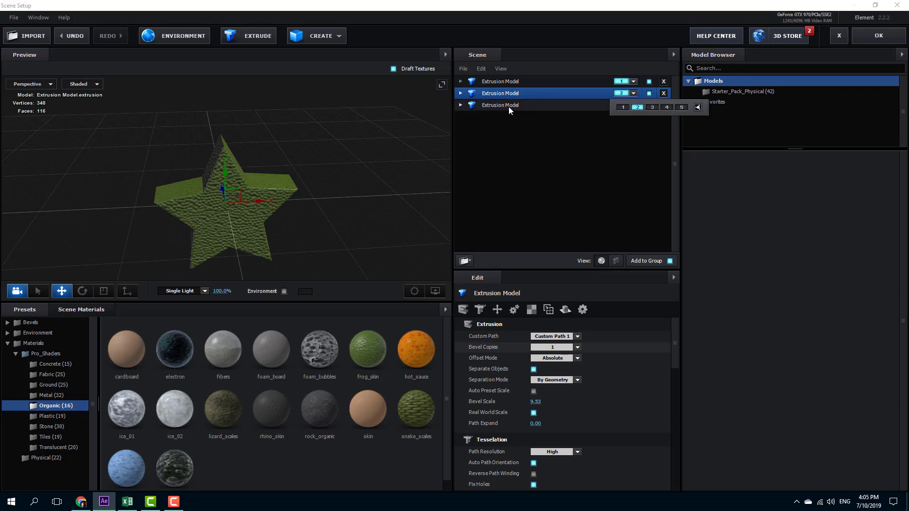
click(507, 105)
click(633, 105)
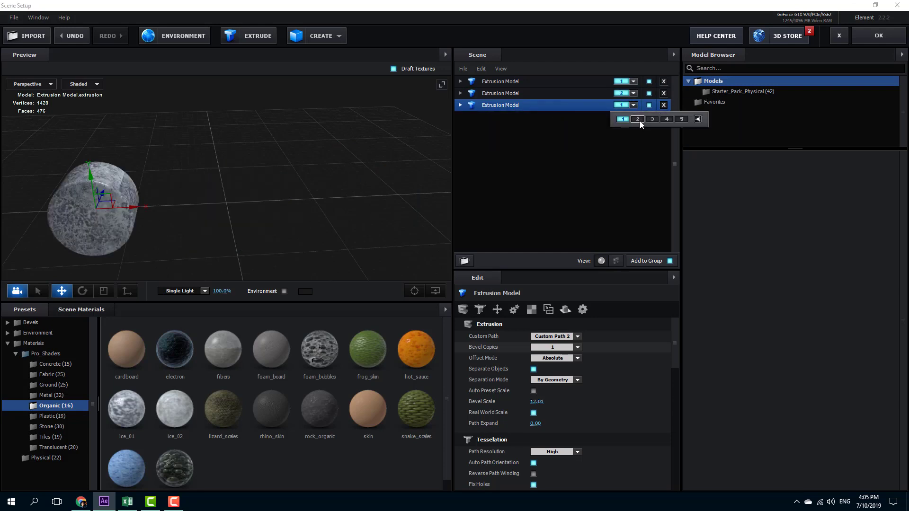
click(647, 119)
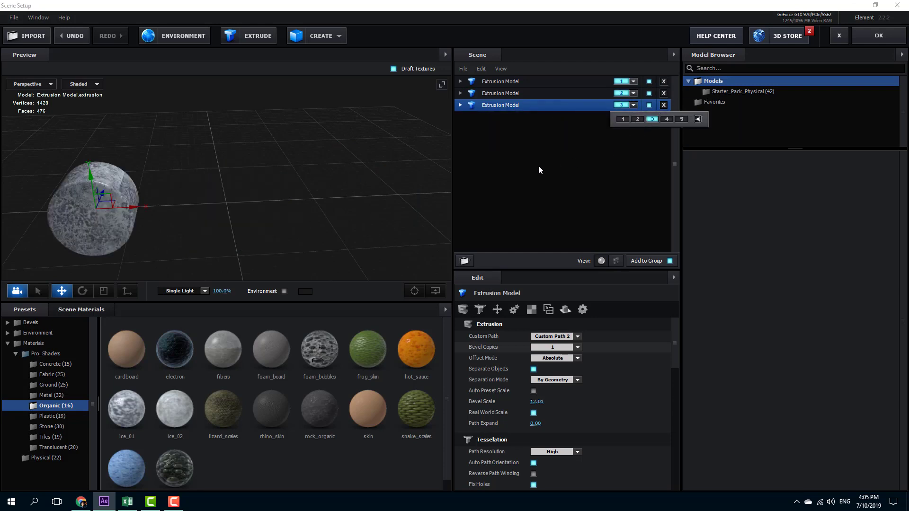
click(879, 37)
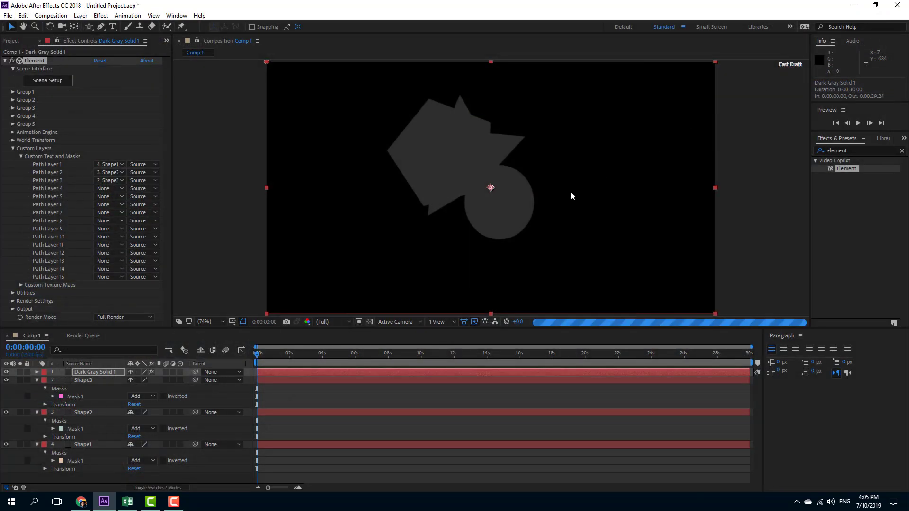
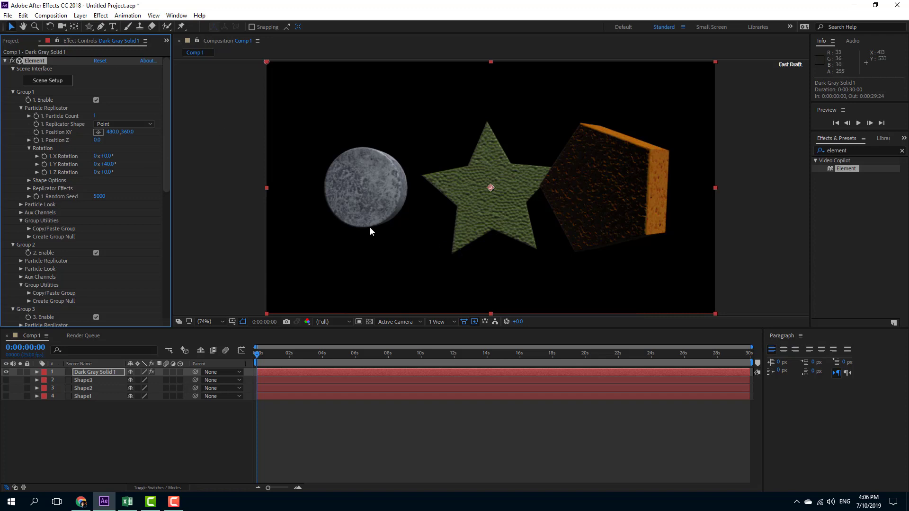
- Collapse Element's Group 1 and Group 2 settings and expand the Particle Look settings of Group 3
click(13, 92)
click(13, 100)
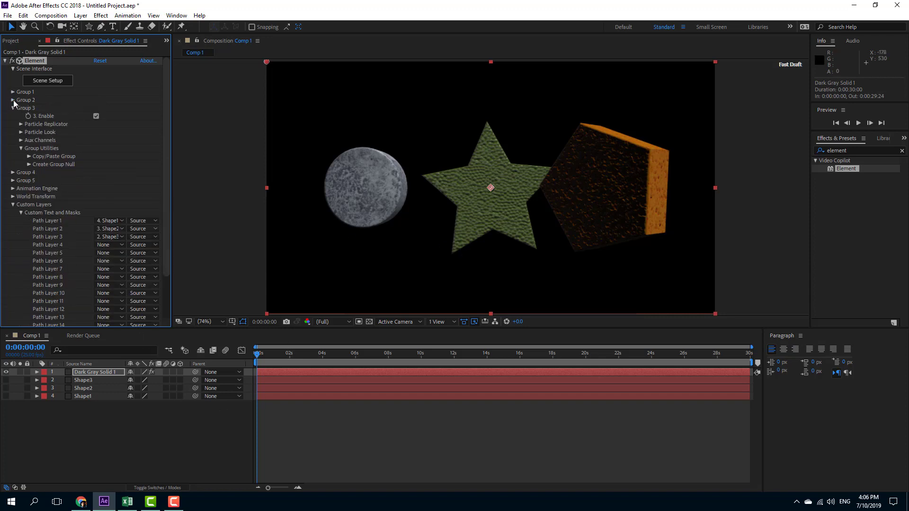
click(21, 132)
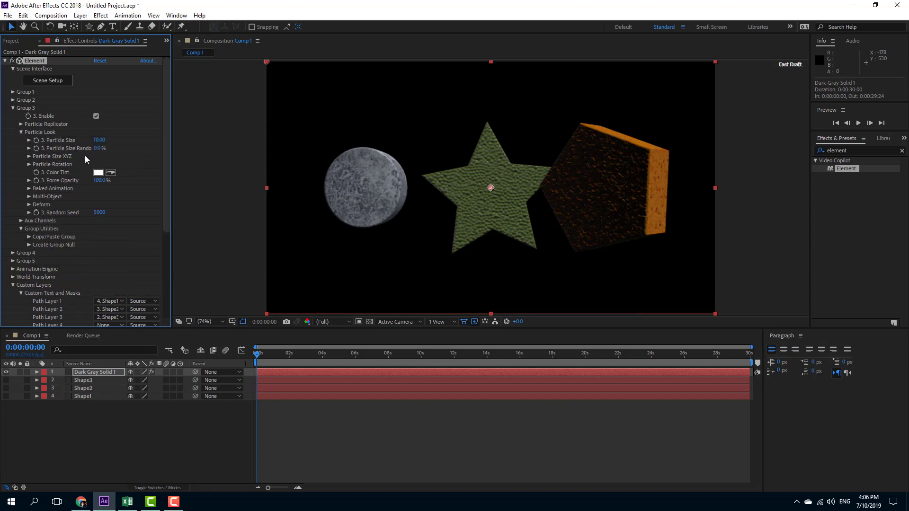
- Set the disc group's particle size to 11.70, its X rotation to about 32° and its Y rotation to about -26°
click(100, 140)
text(11.7)
key(Return)
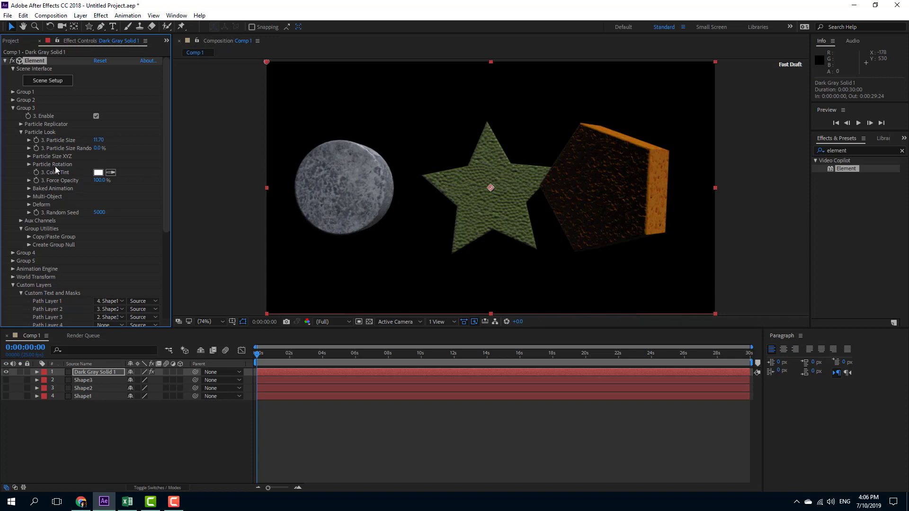
click(29, 166)
mouse_move(104, 180)
mouse_down()
mouse_move(128, 188)
mouse_move(97, 188)
mouse_up()
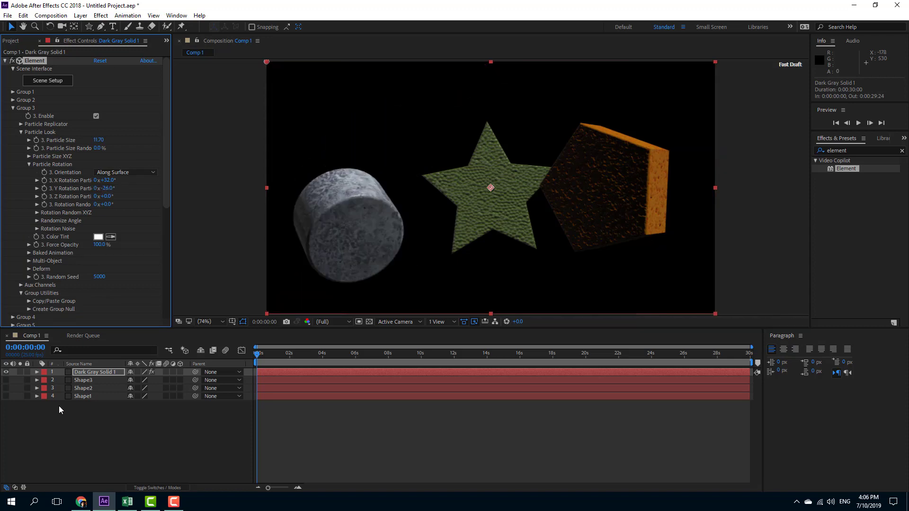
- Add a new camera layer to the composition with the offered camera settings
right_click(109, 419)
mouse_move(162, 320)
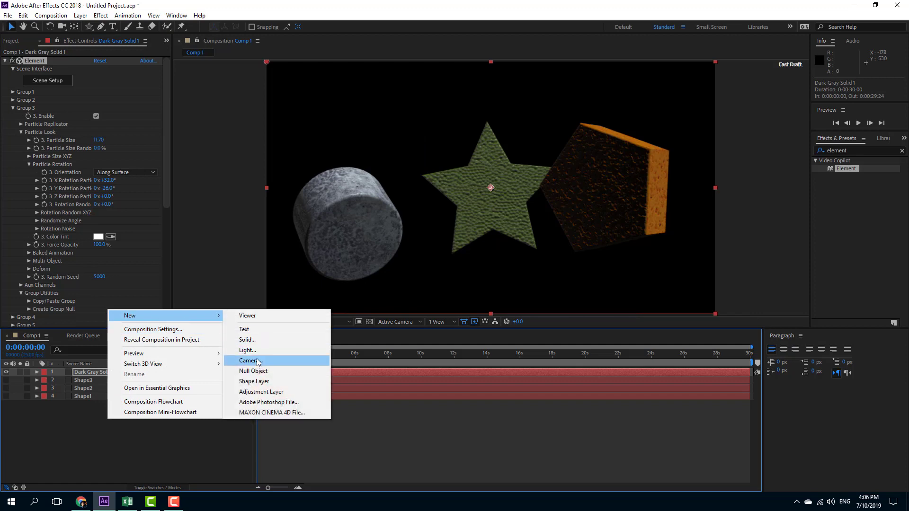
click(239, 356)
click(286, 230)
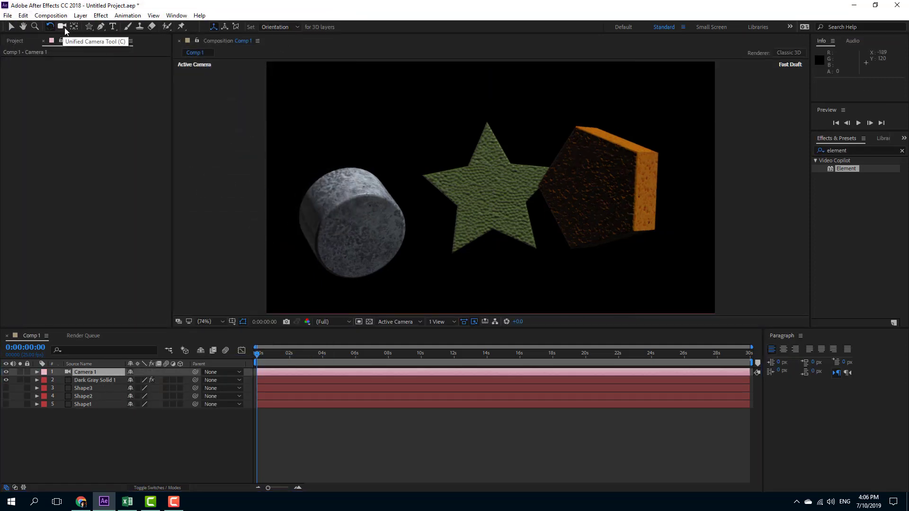
- Orbit the camera slightly around the three models with the Orbit Camera tool, to a position of about 312, 266, -2656
click(64, 27)
click(81, 41)
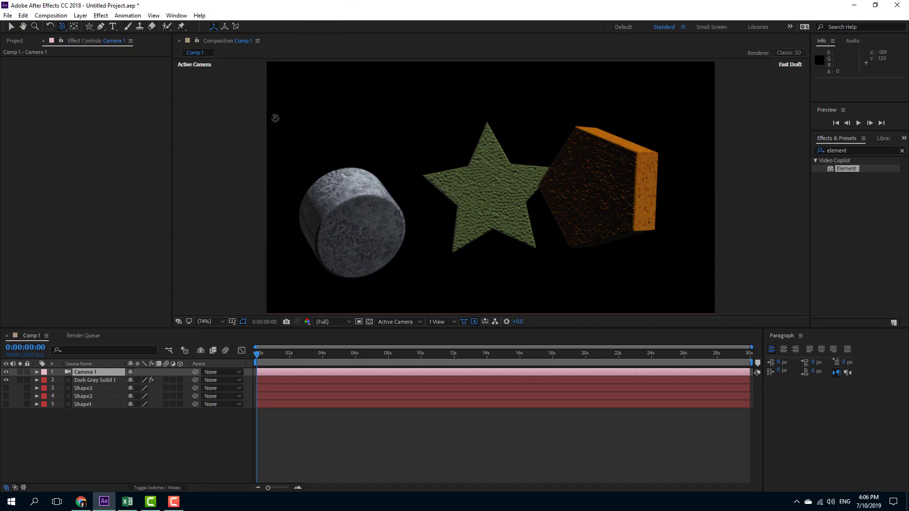
drag(471, 189, 520, 207)
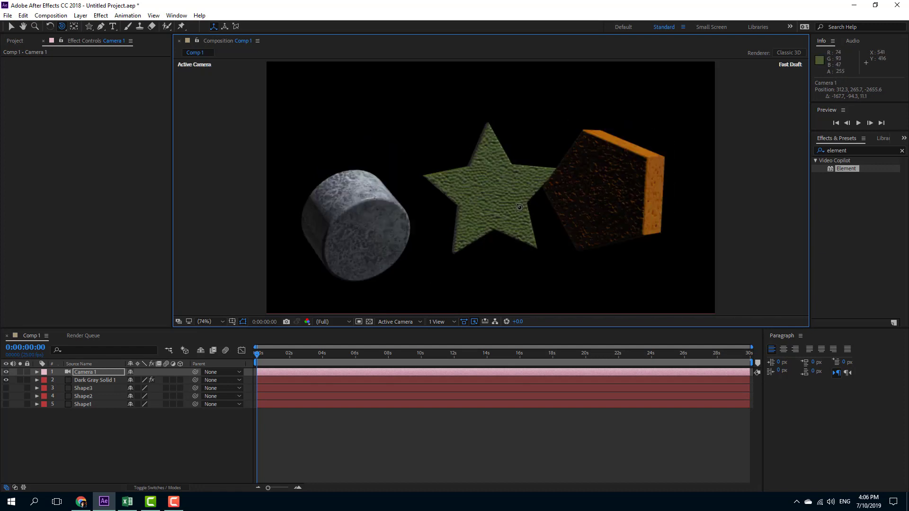